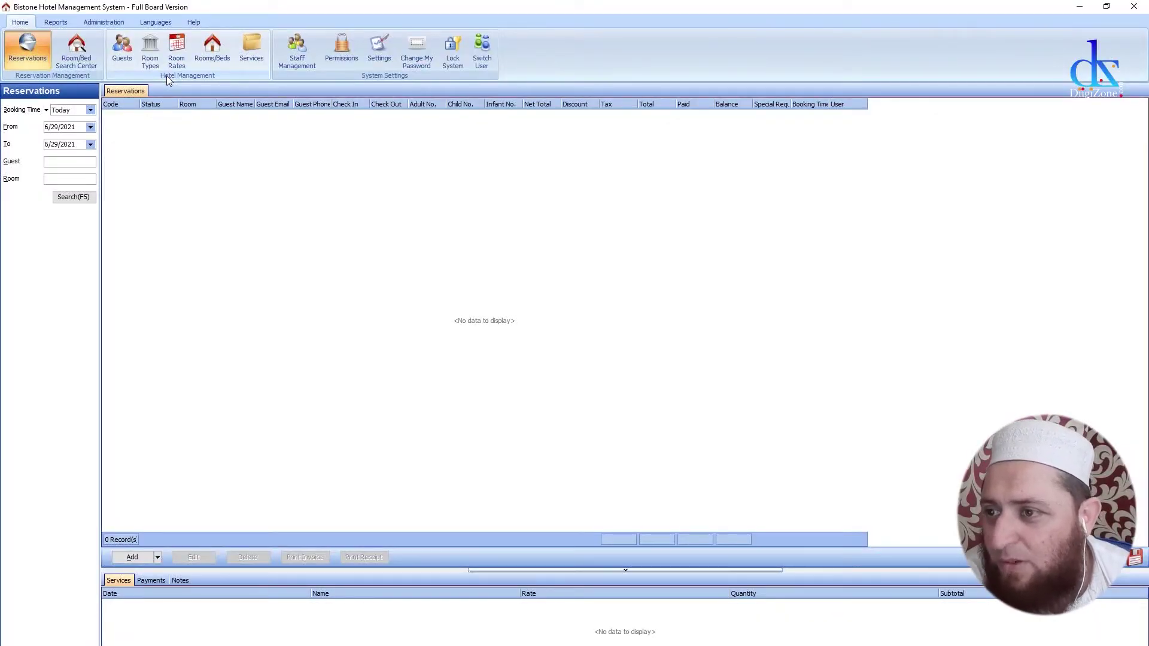
Add a guest record with the guest's name, primary phone number and email, and save it
click(128, 55)
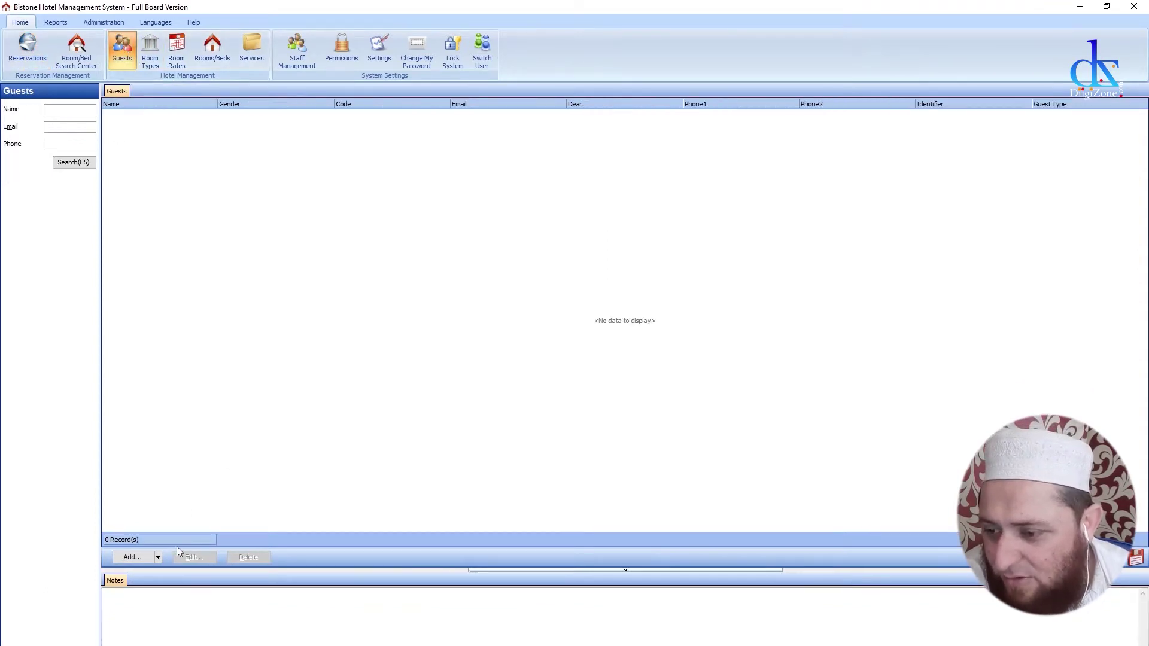
click(130, 557)
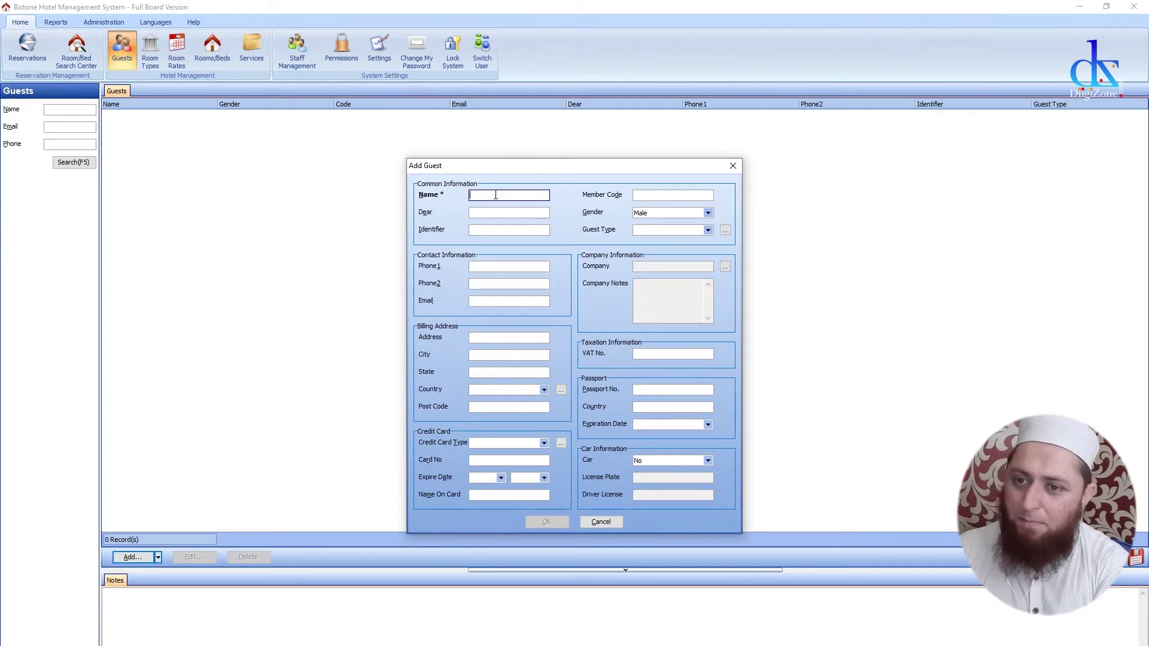
text(Muhammad)
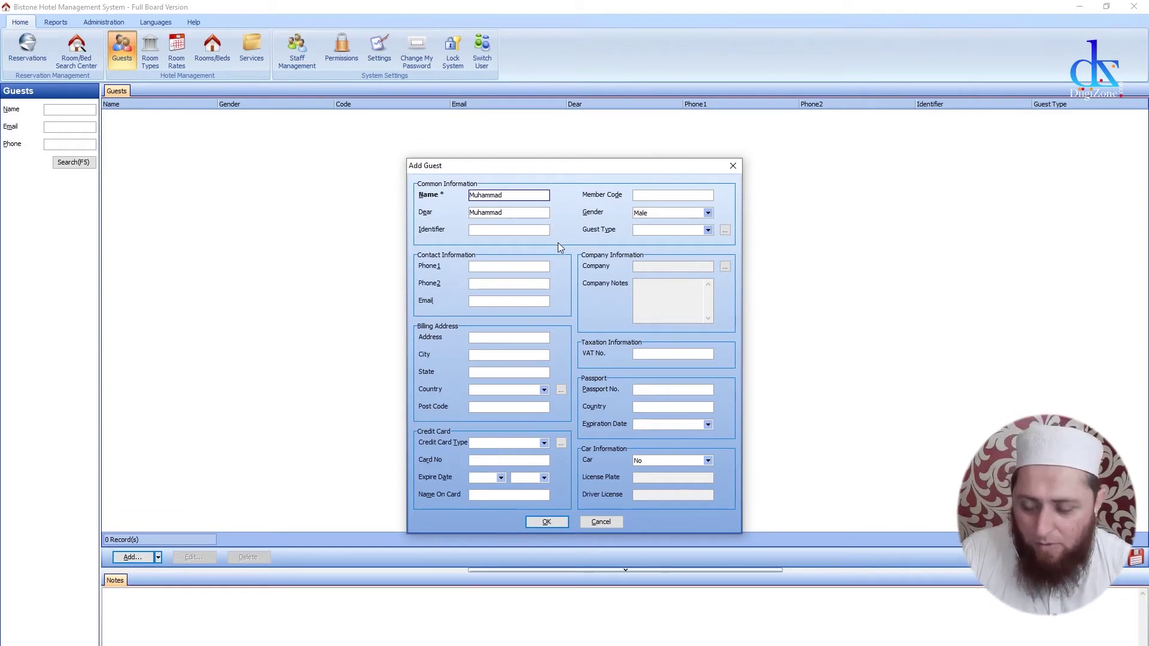
click(509, 267)
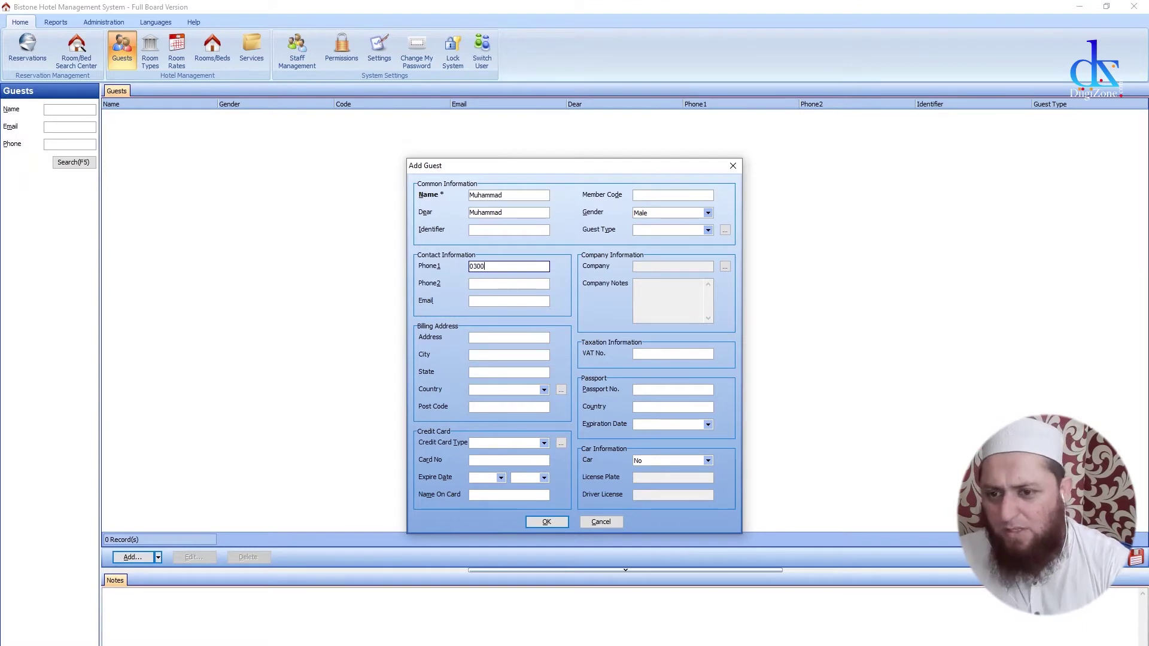
click(508, 301)
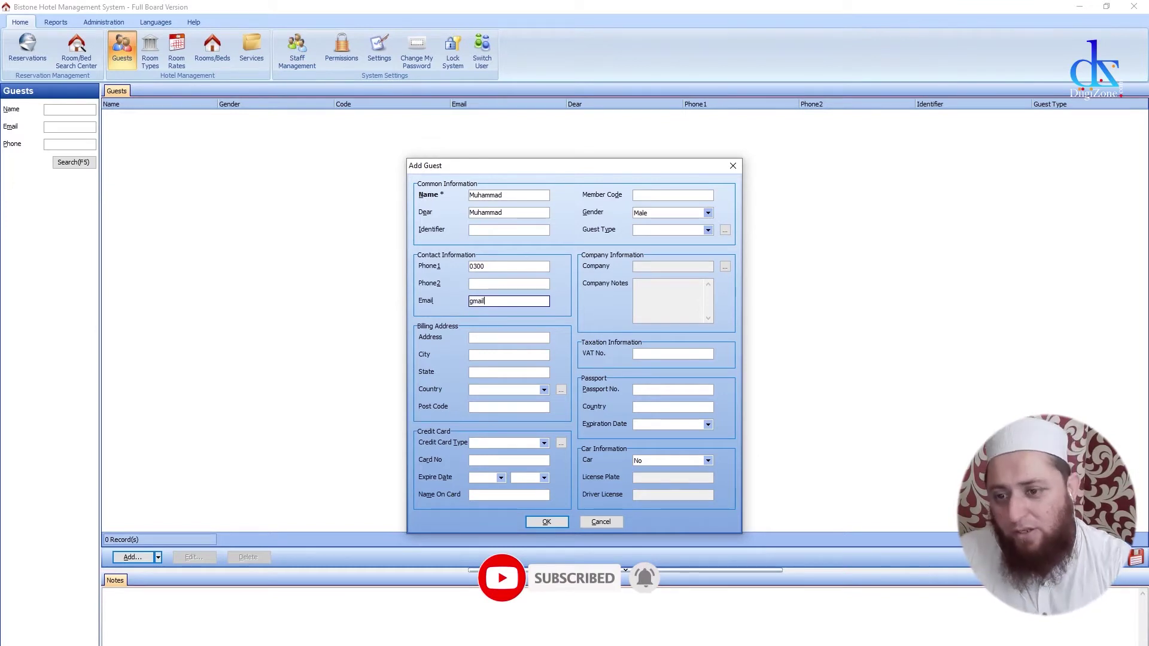
click(501, 359)
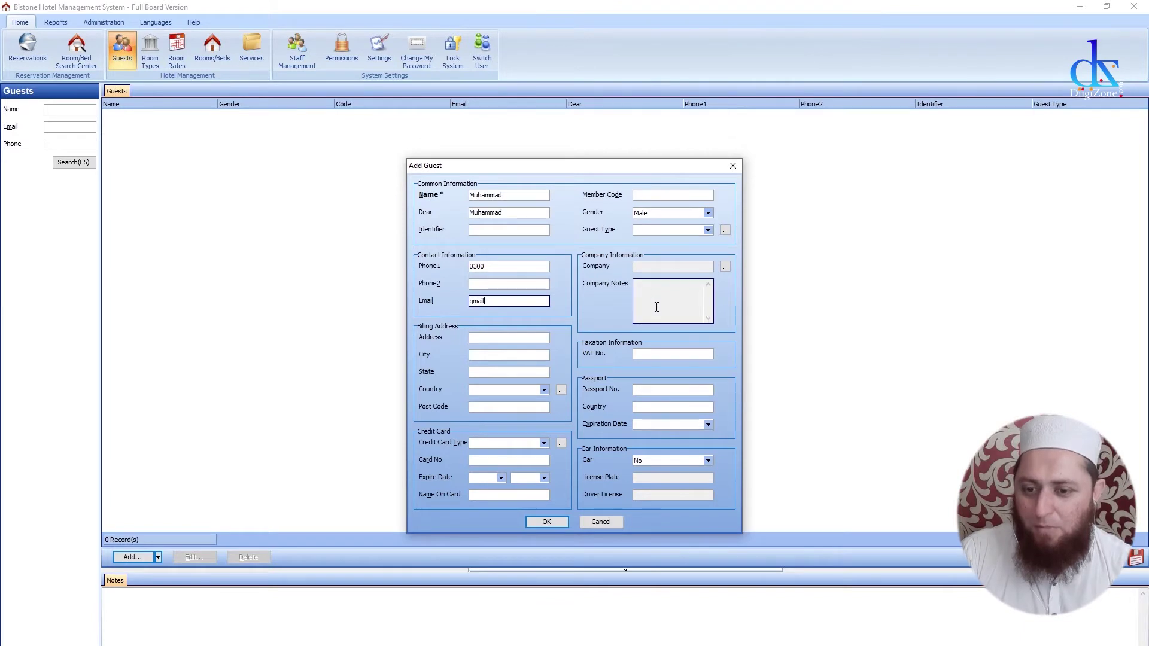
click(541, 522)
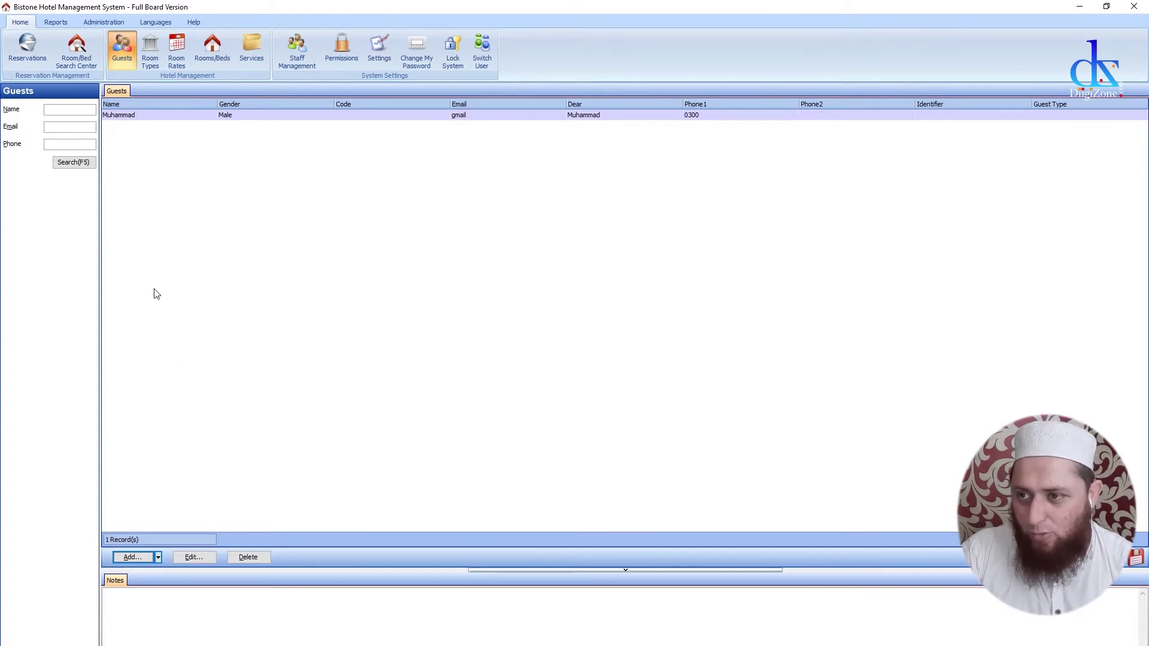
click(57, 110)
click(57, 126)
click(55, 144)
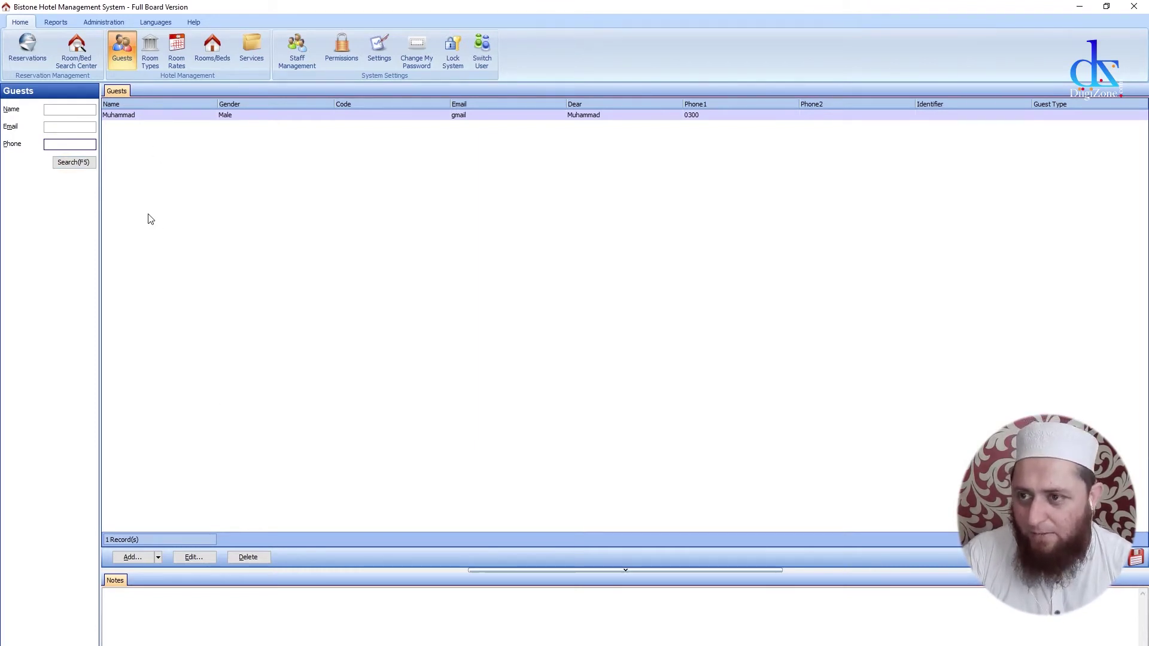
Start a new room type and name it "Delux Single"
click(151, 53)
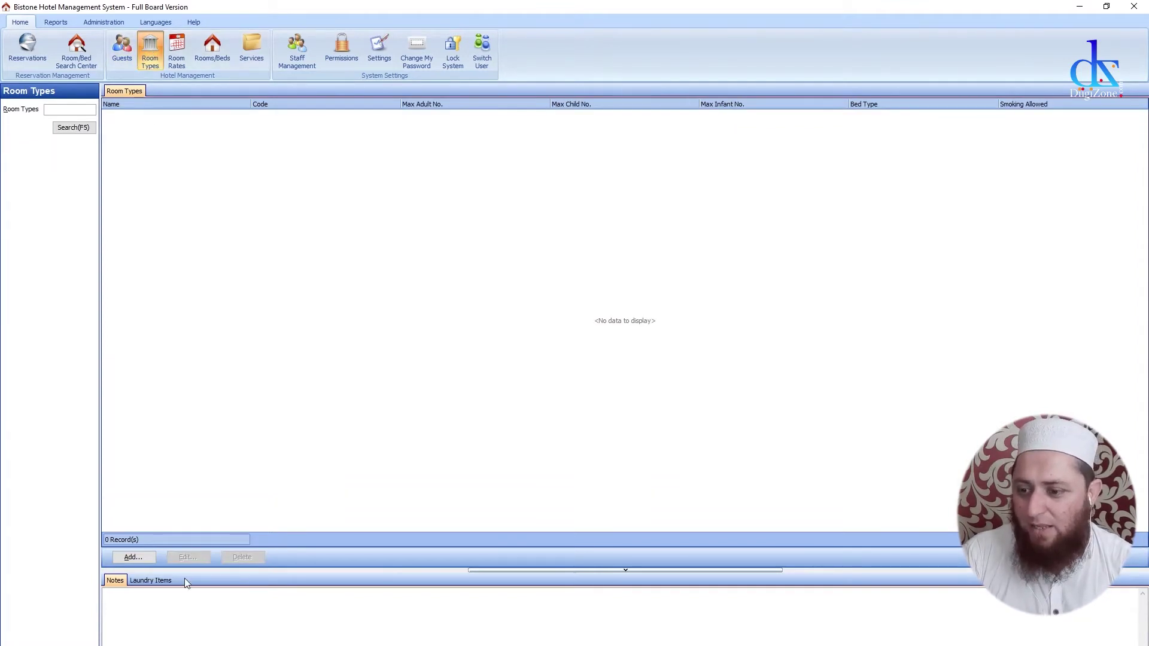
click(133, 558)
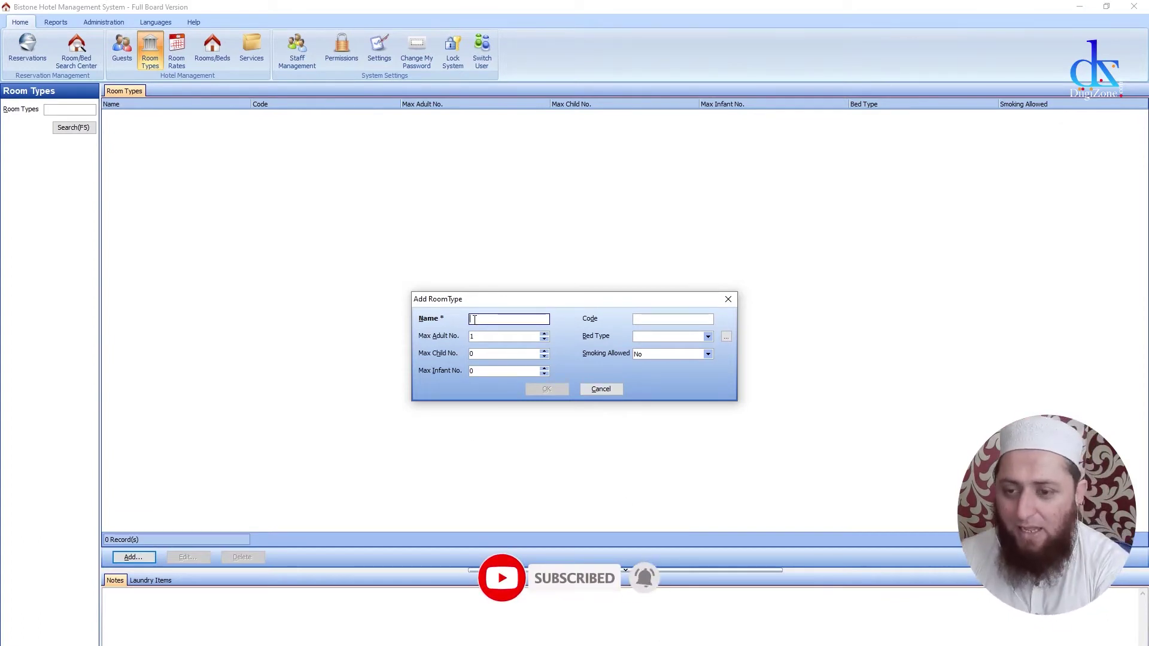
text(Delux)
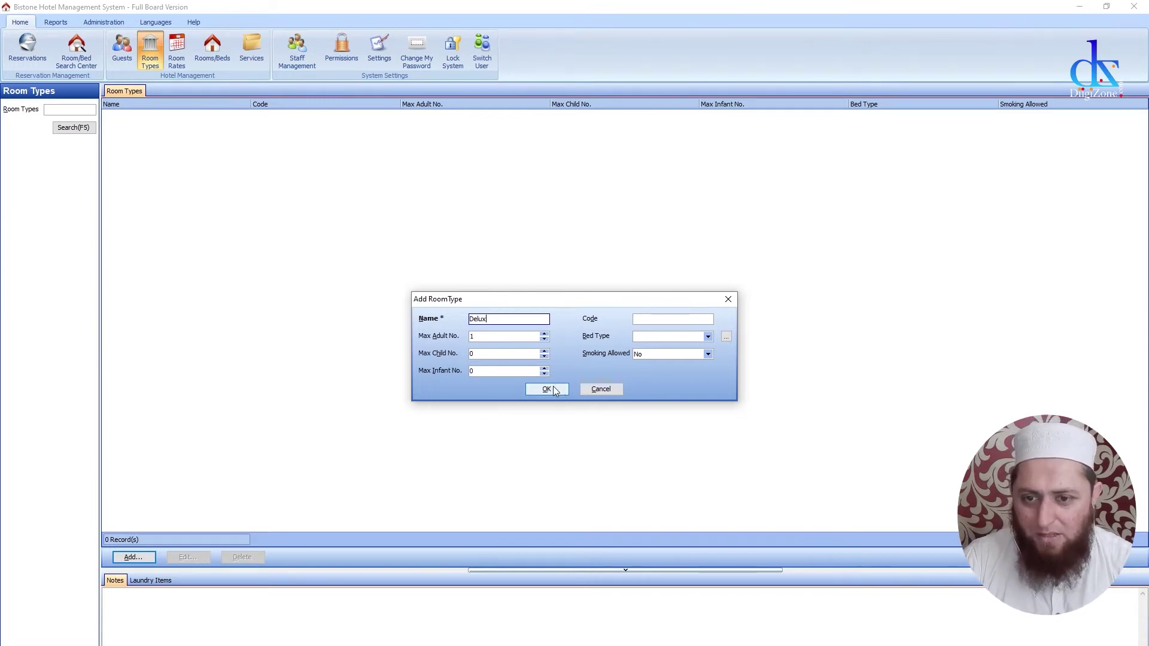
click(665, 336)
click(647, 351)
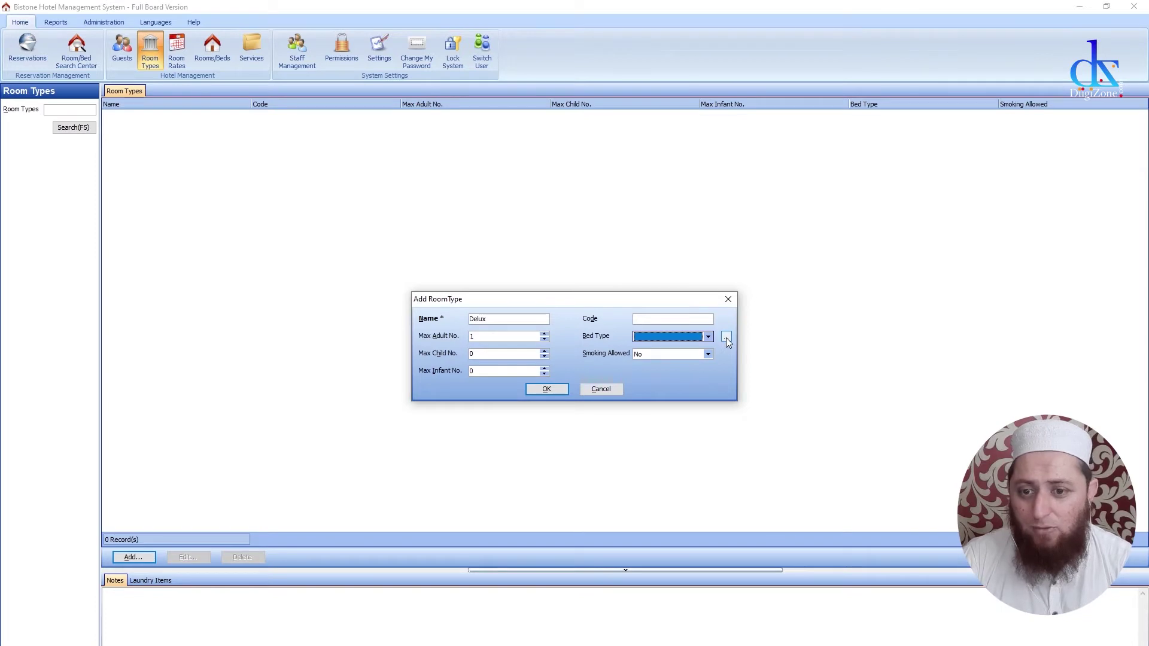
click(521, 319)
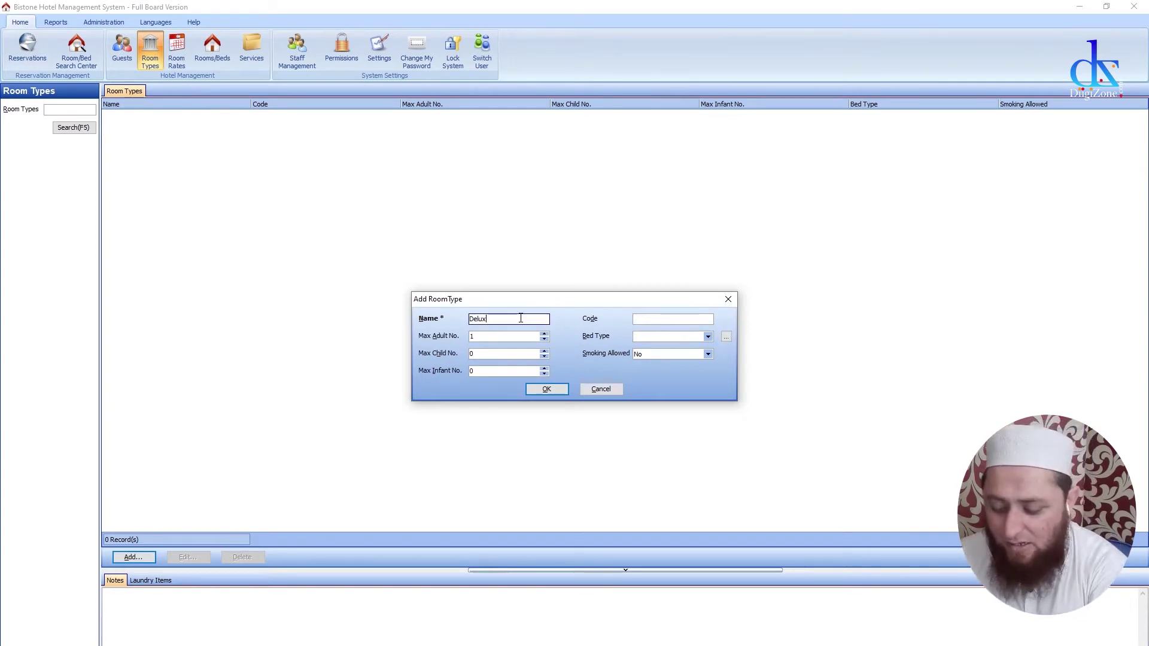
text(Single)
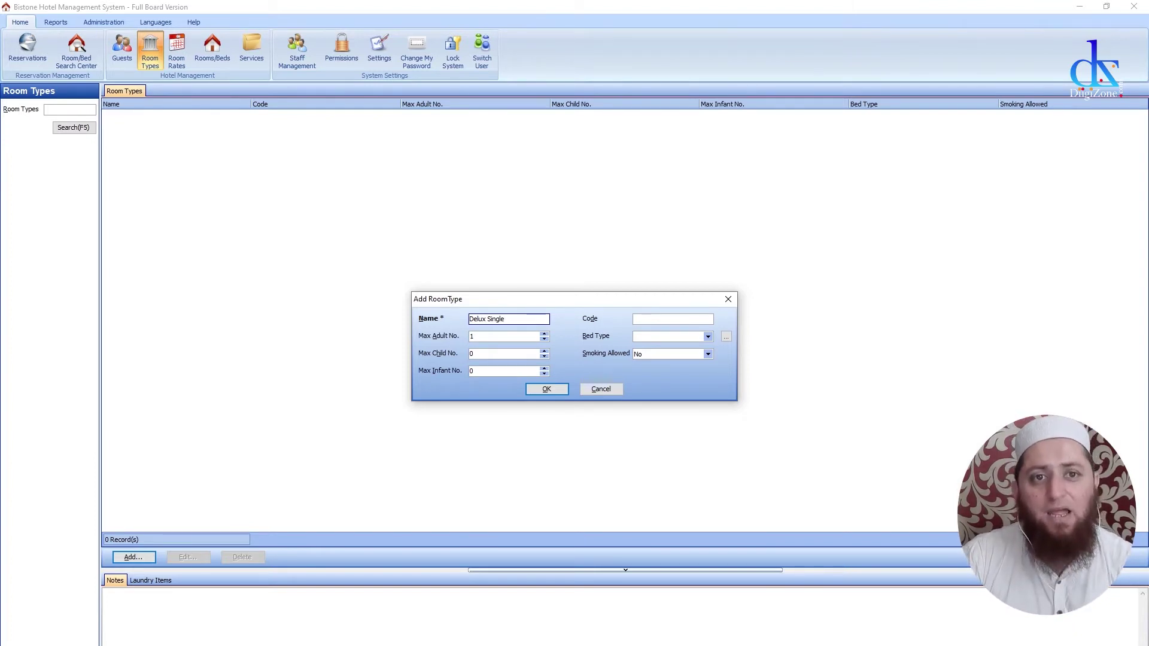
Open the bed type list from the new room type and add a bed type named "Single"
click(708, 337)
click(727, 337)
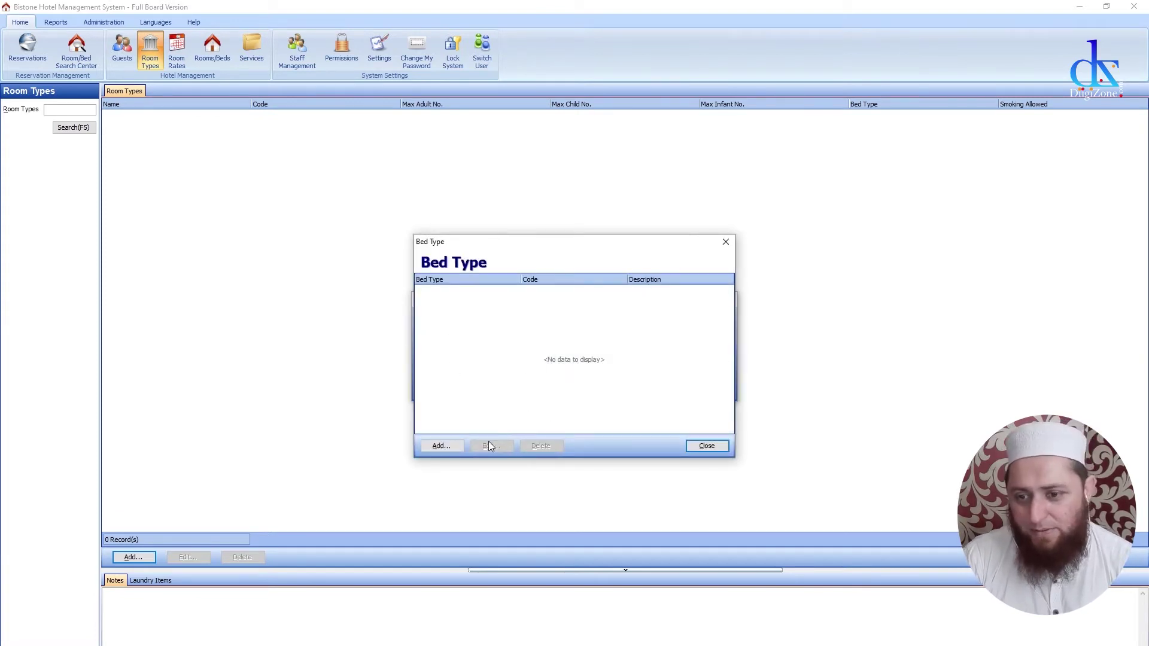
click(445, 450)
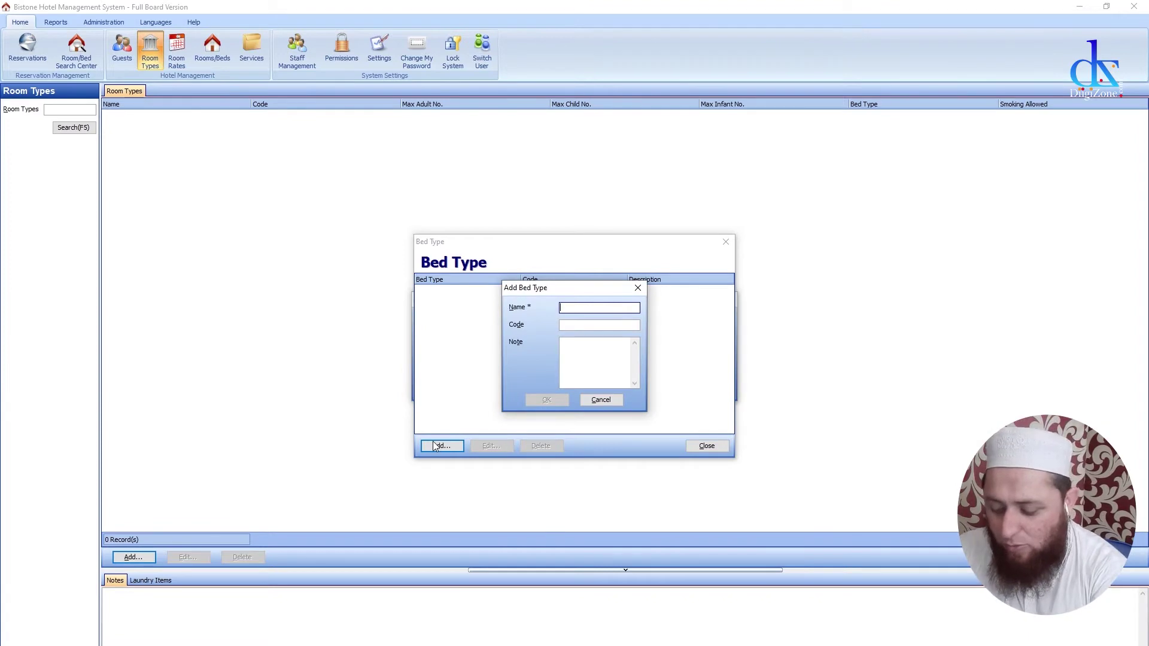
text(Single)
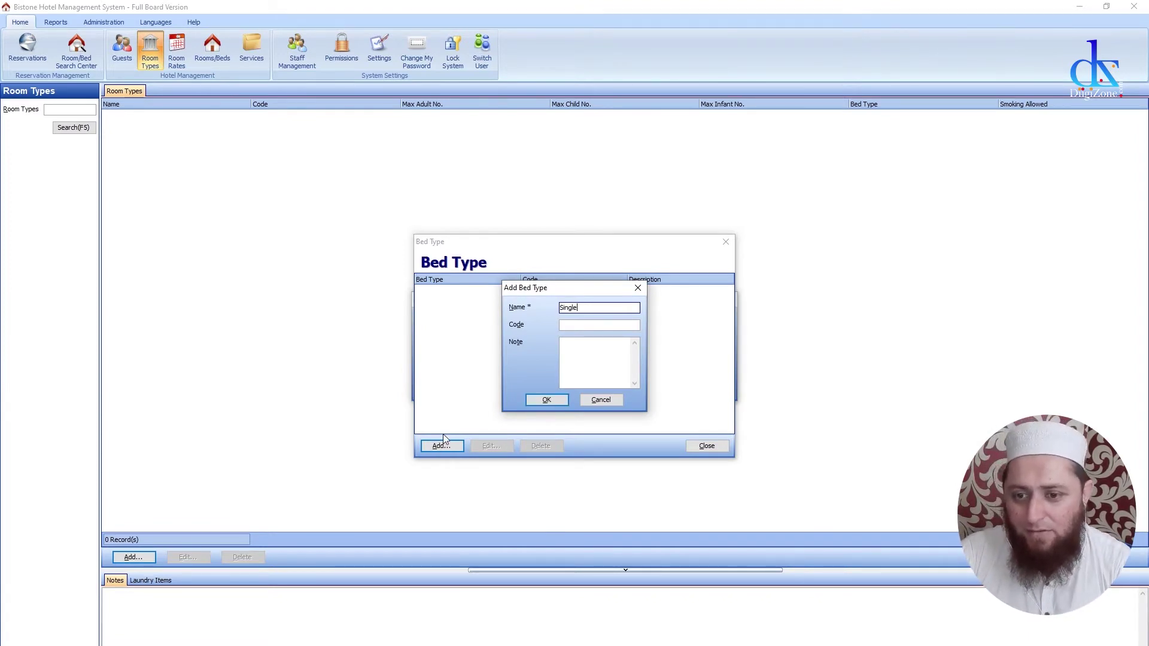
click(545, 398)
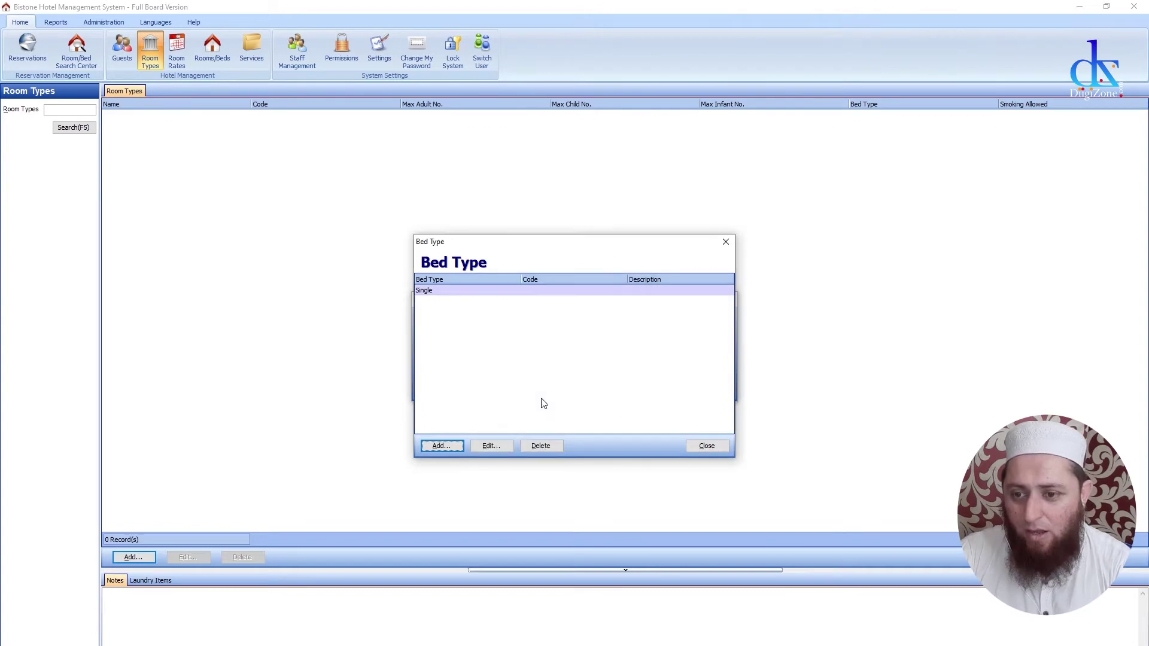
Add a bed type named "Single Twin"
click(443, 447)
text(single)
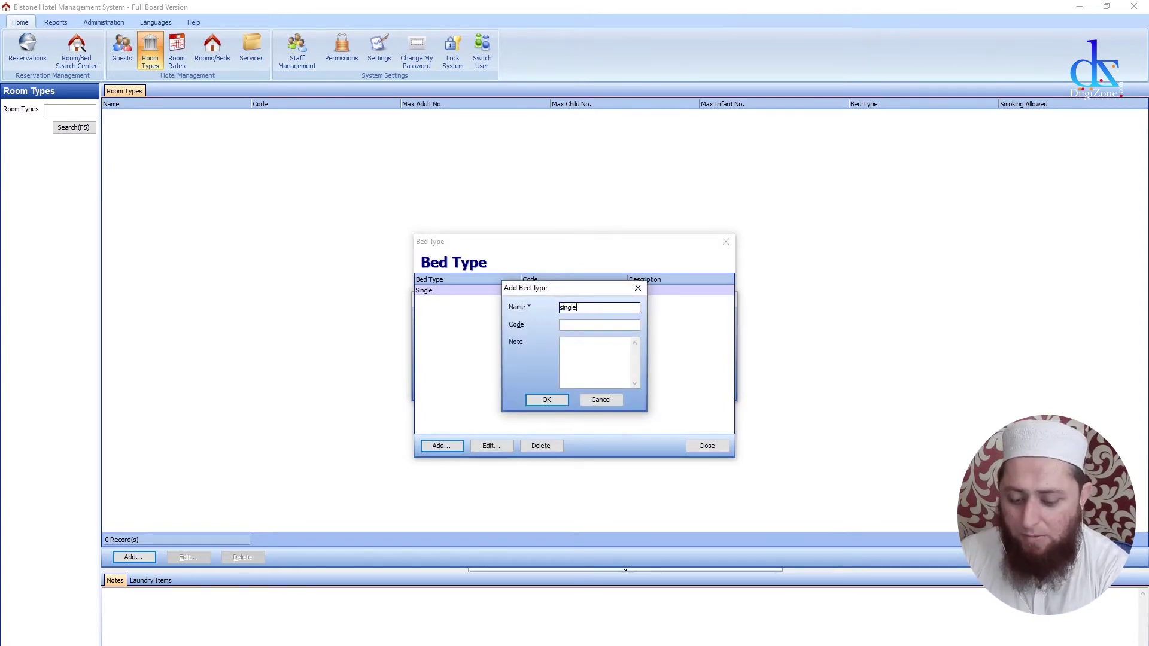
key(ctrl+a)
text(Single)
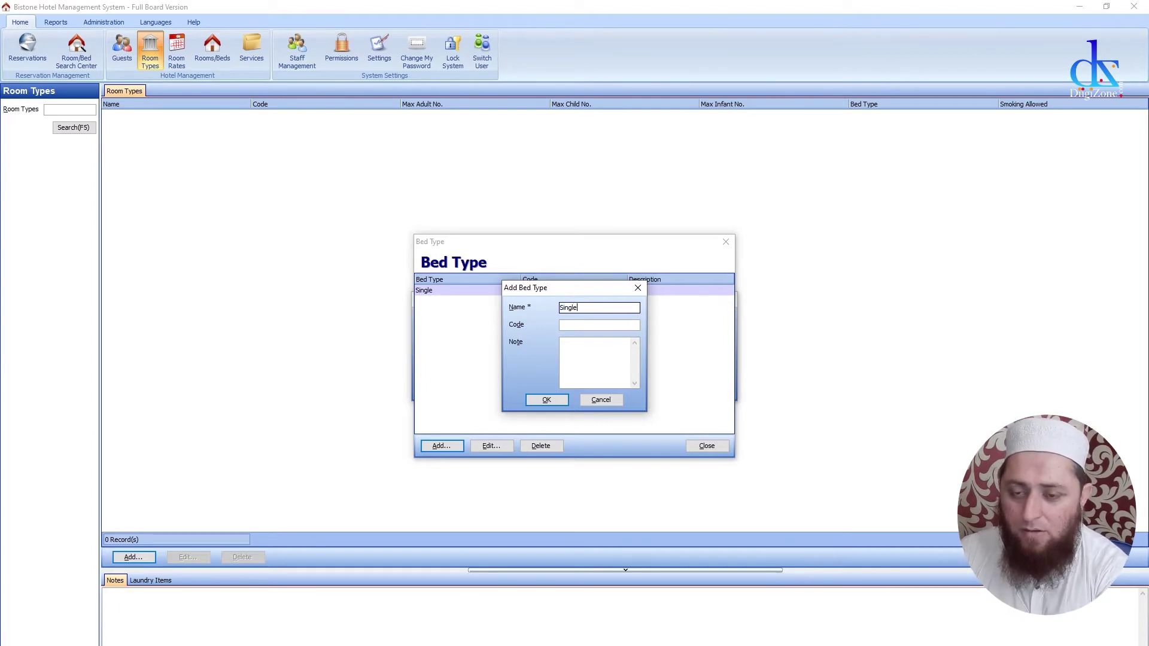
text( Twing)
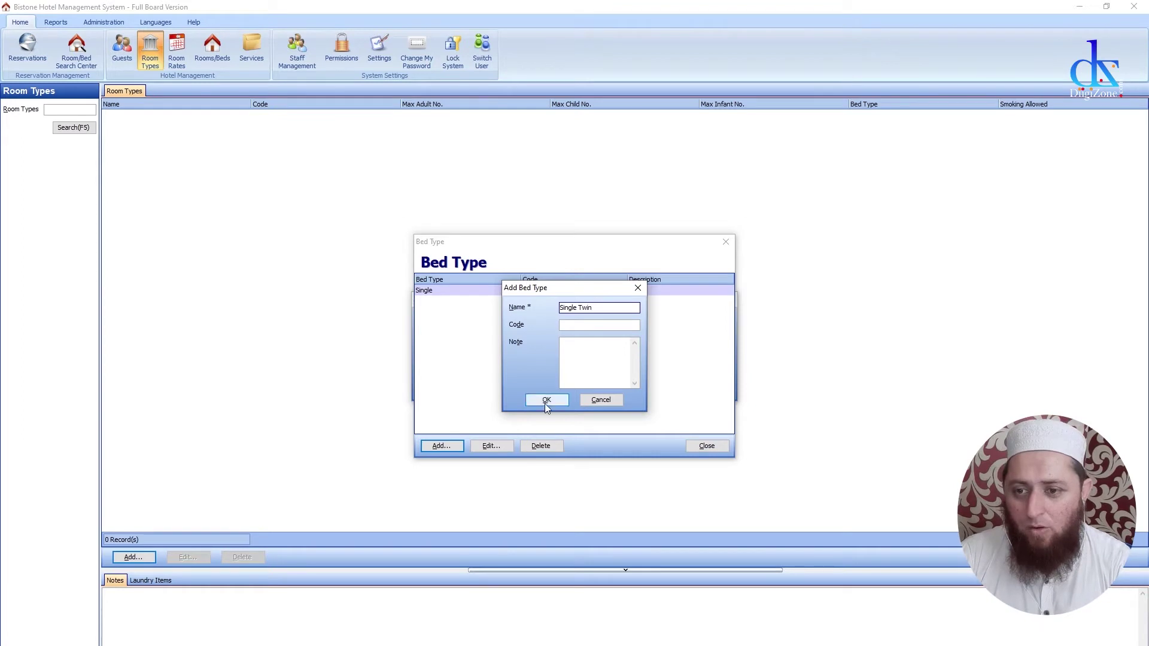
click(545, 401)
Add two more bed types named "Single Triple" and "Single Four"
click(449, 446)
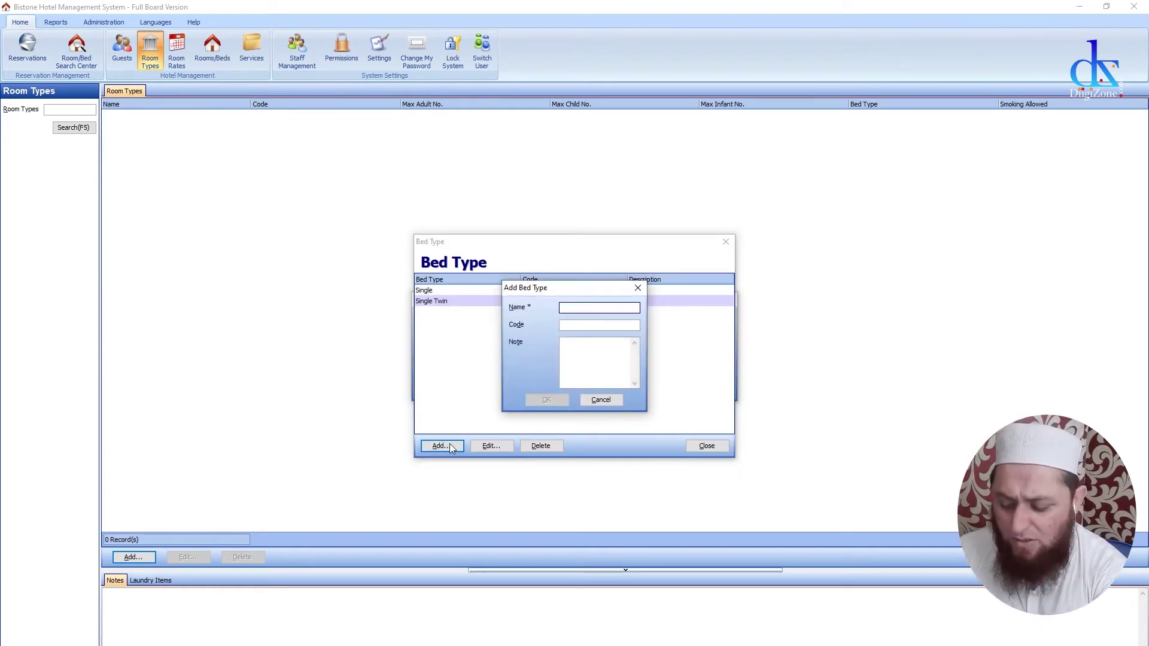
text(Single Triple)
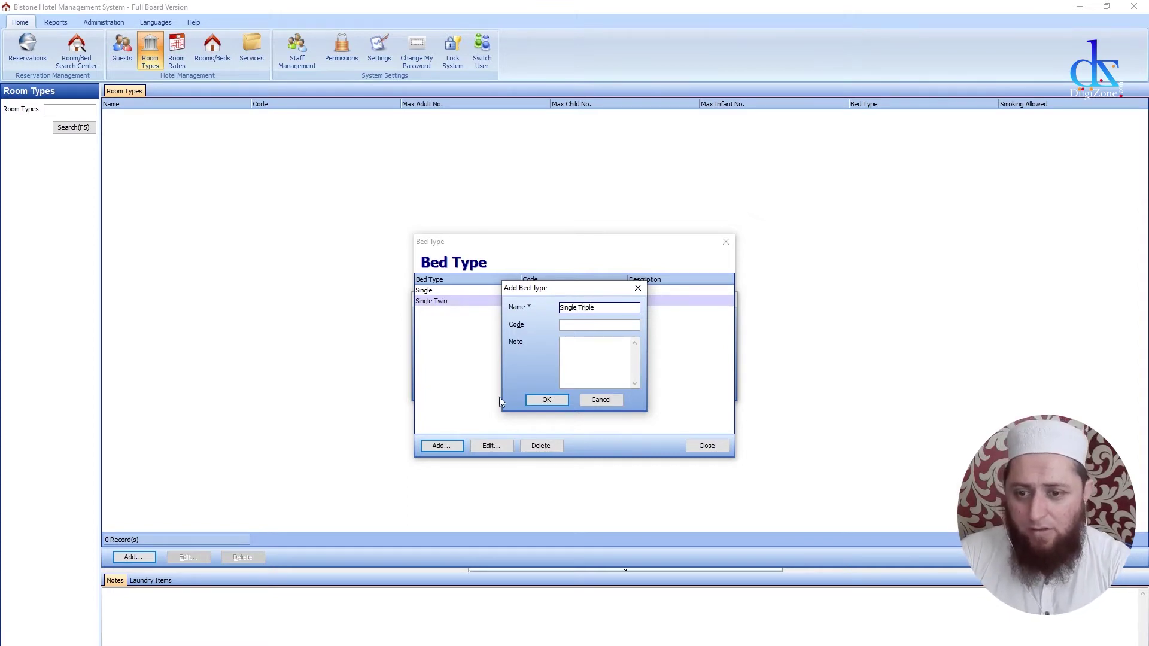
click(538, 400)
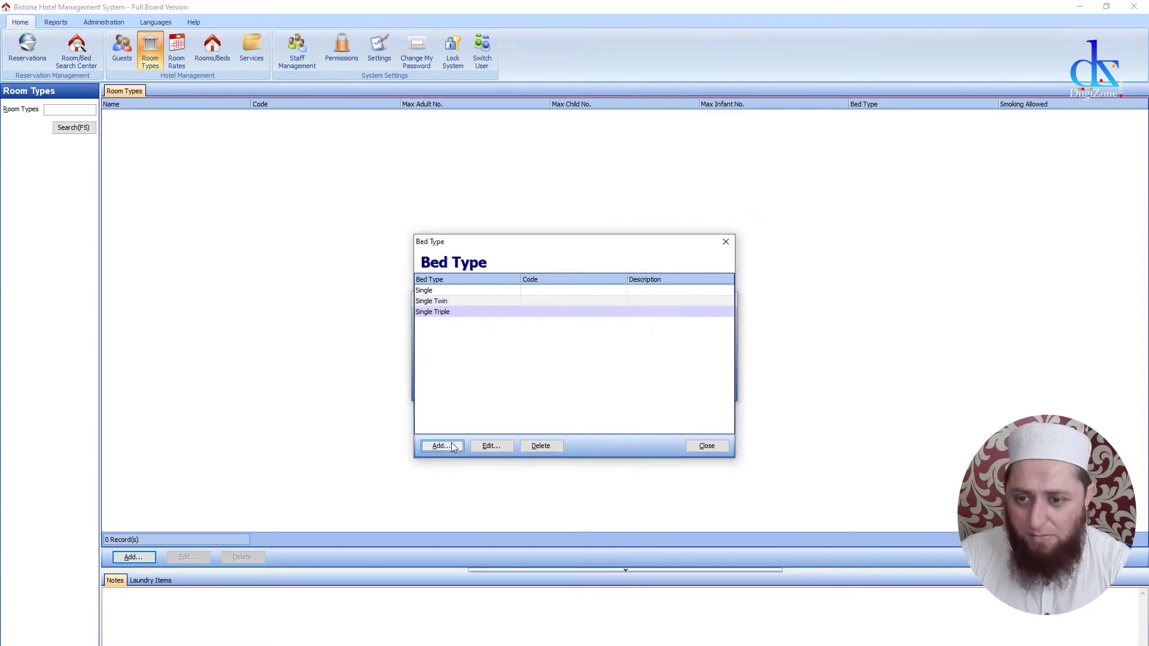
click(423, 446)
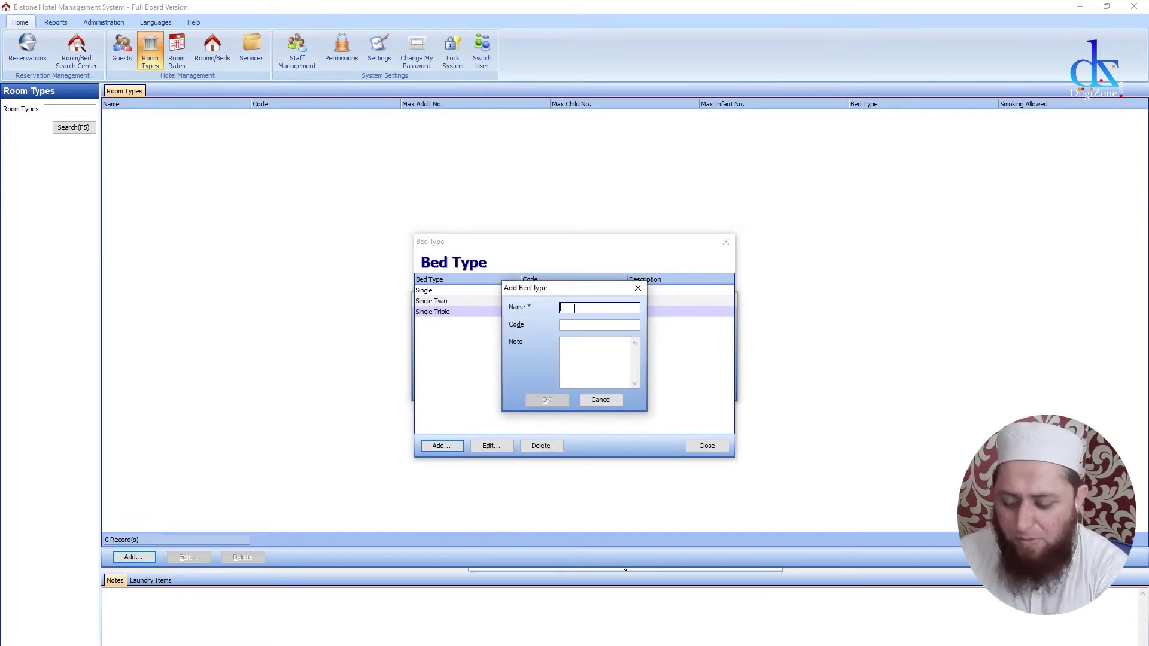
text(Single Fou)
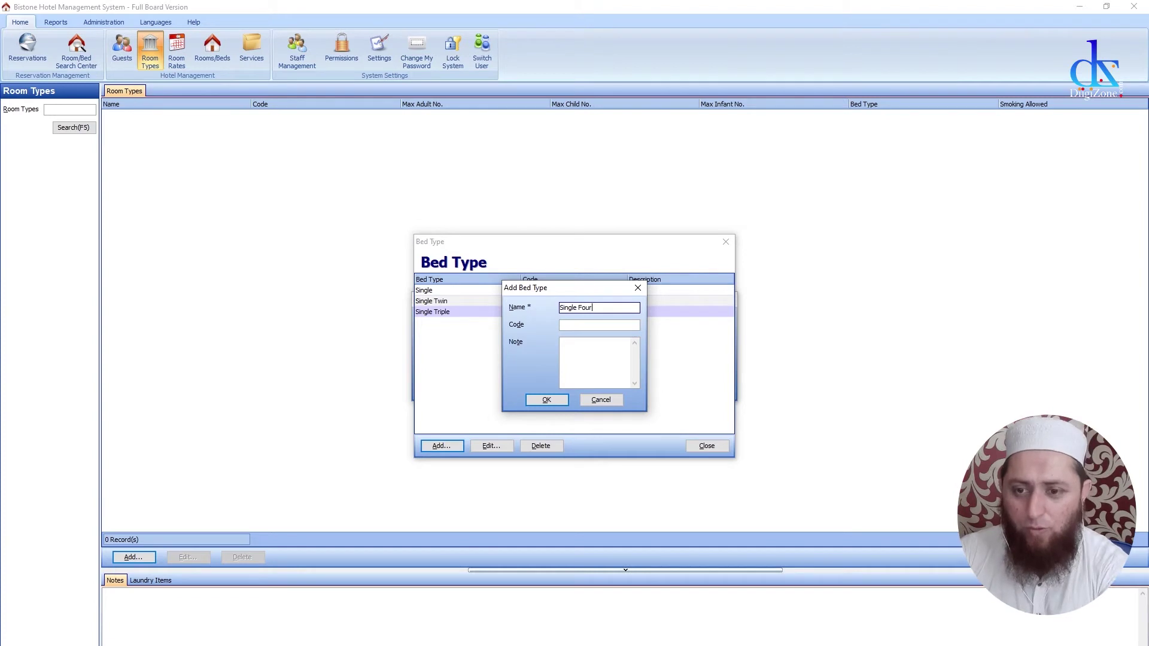
text(r)
key(Return)
Add a bed type named "Double/King/Queen/Family" and close the bed type list
click(440, 448)
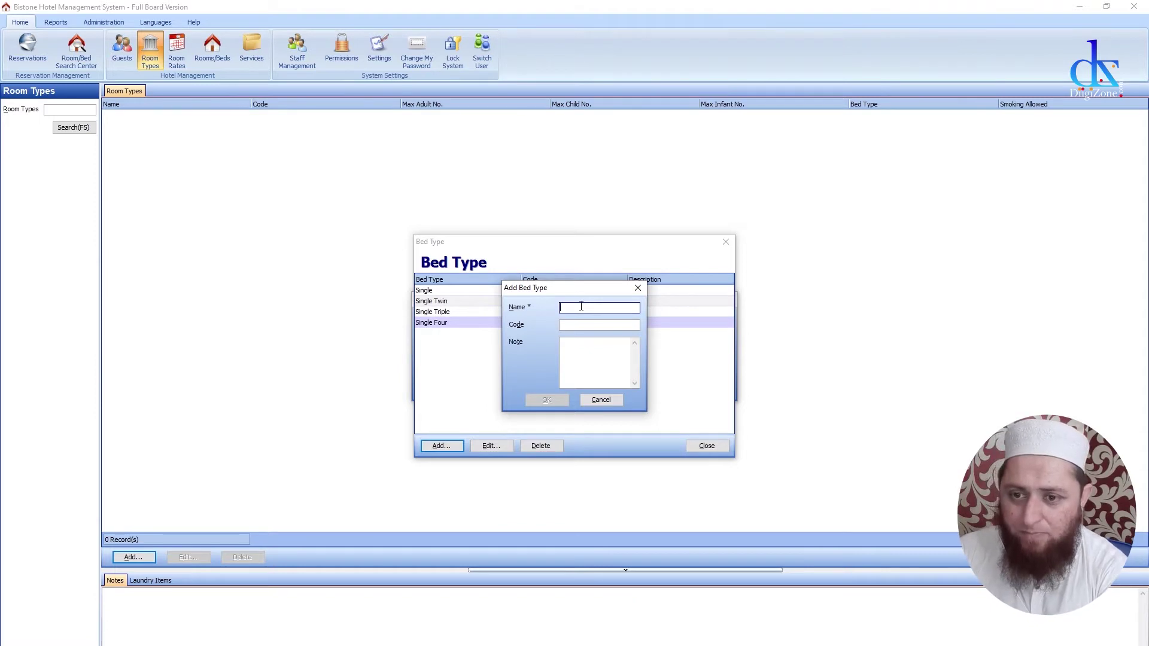
text(Double)
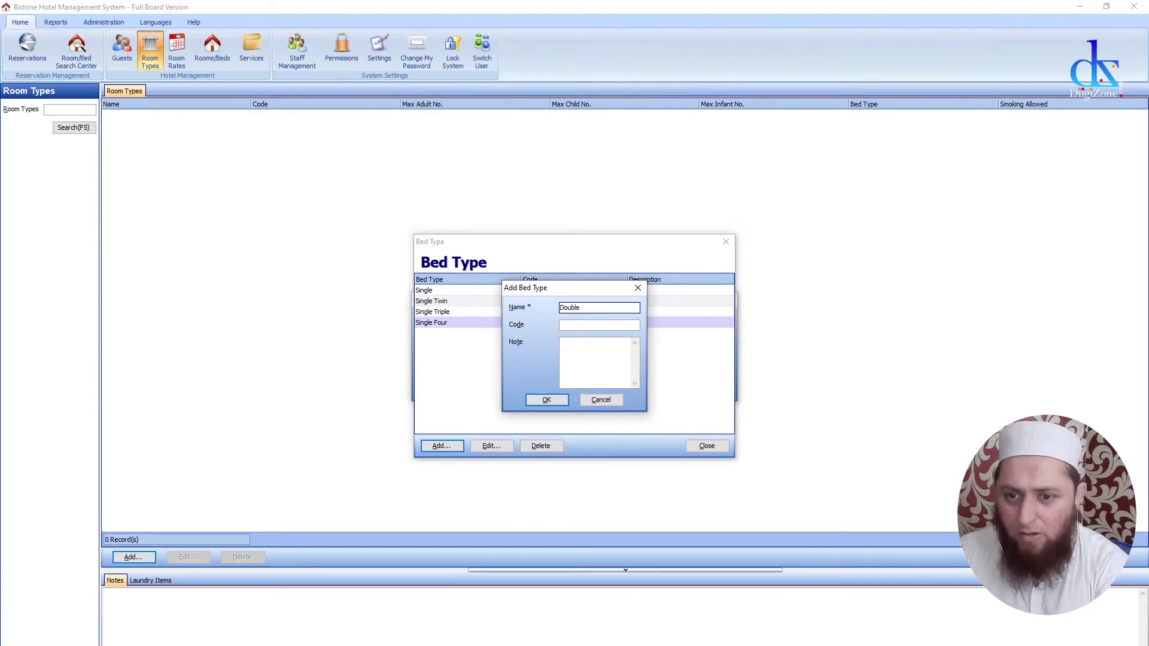
text(/King)
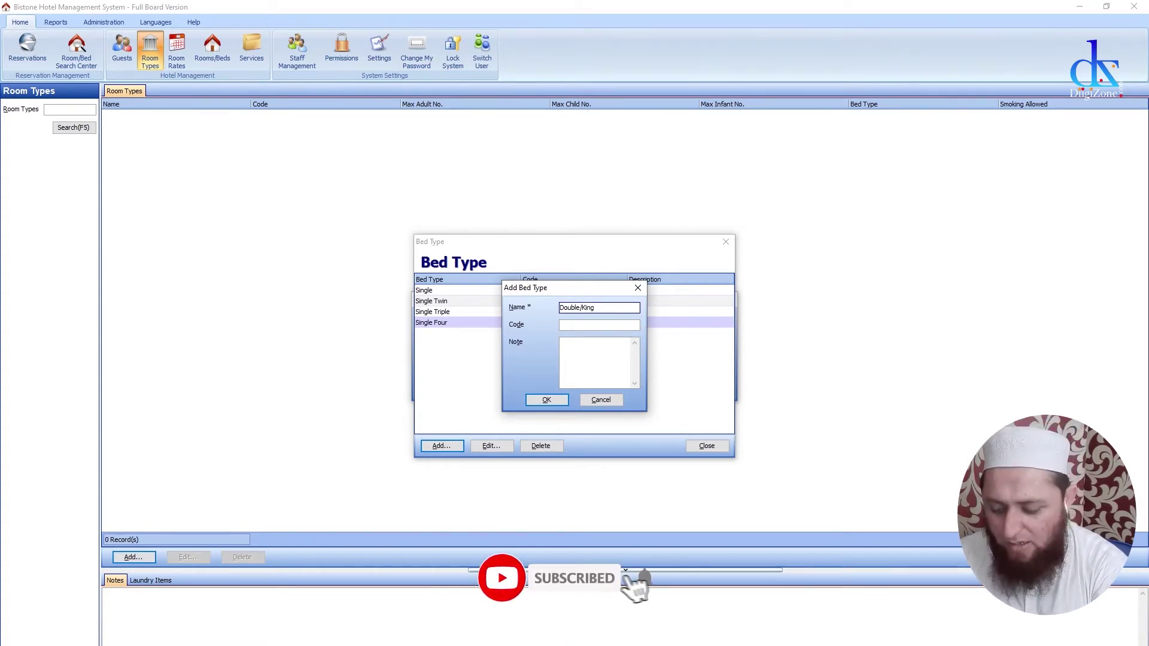
text(/Quee)
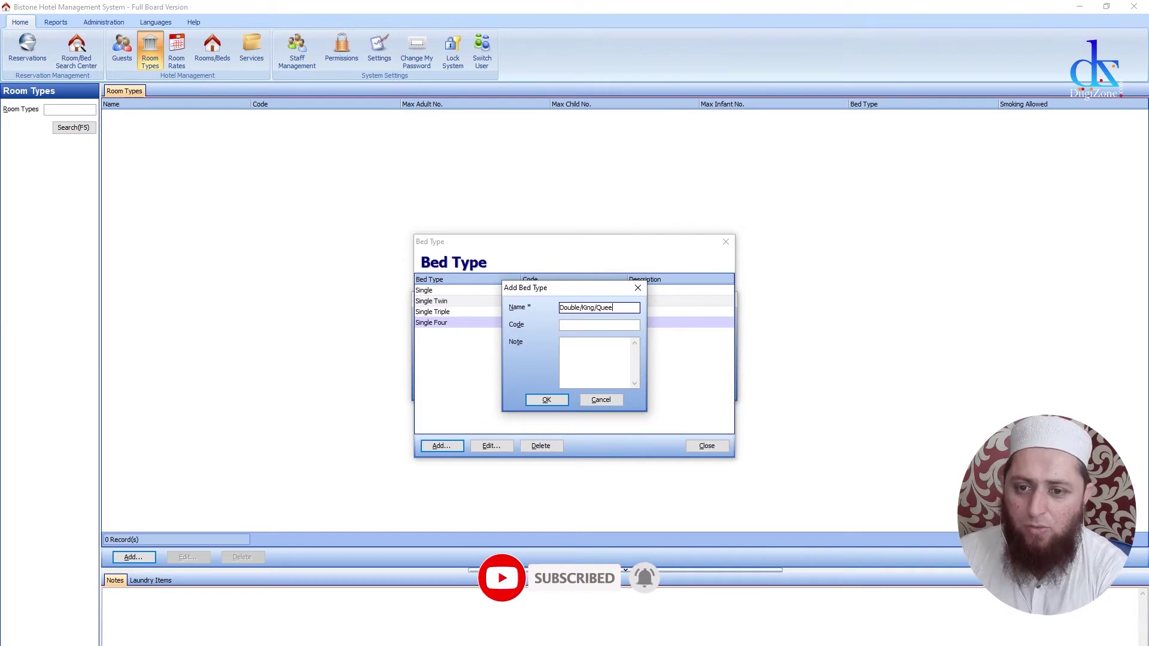
text(n/)
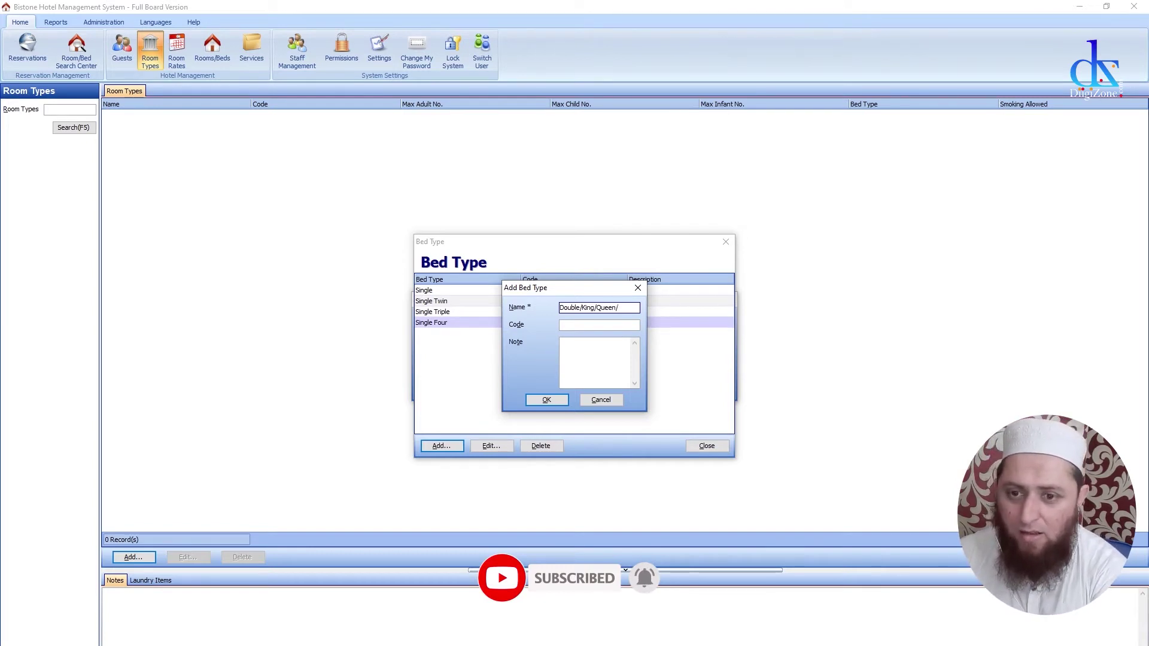
text(Family)
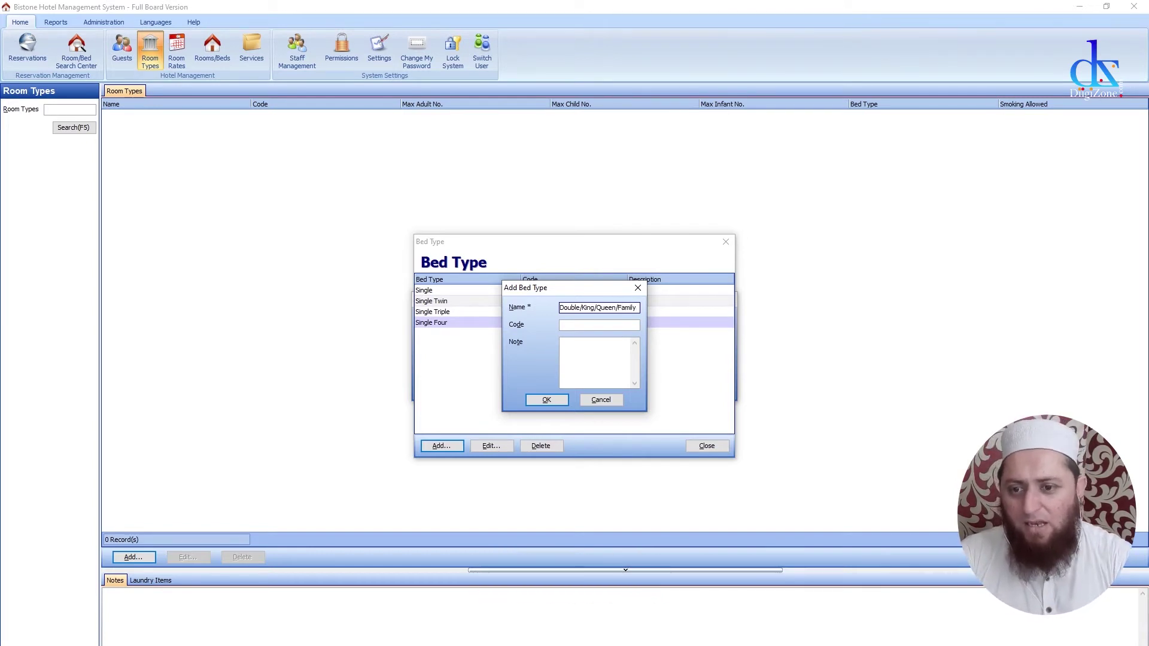
click(547, 400)
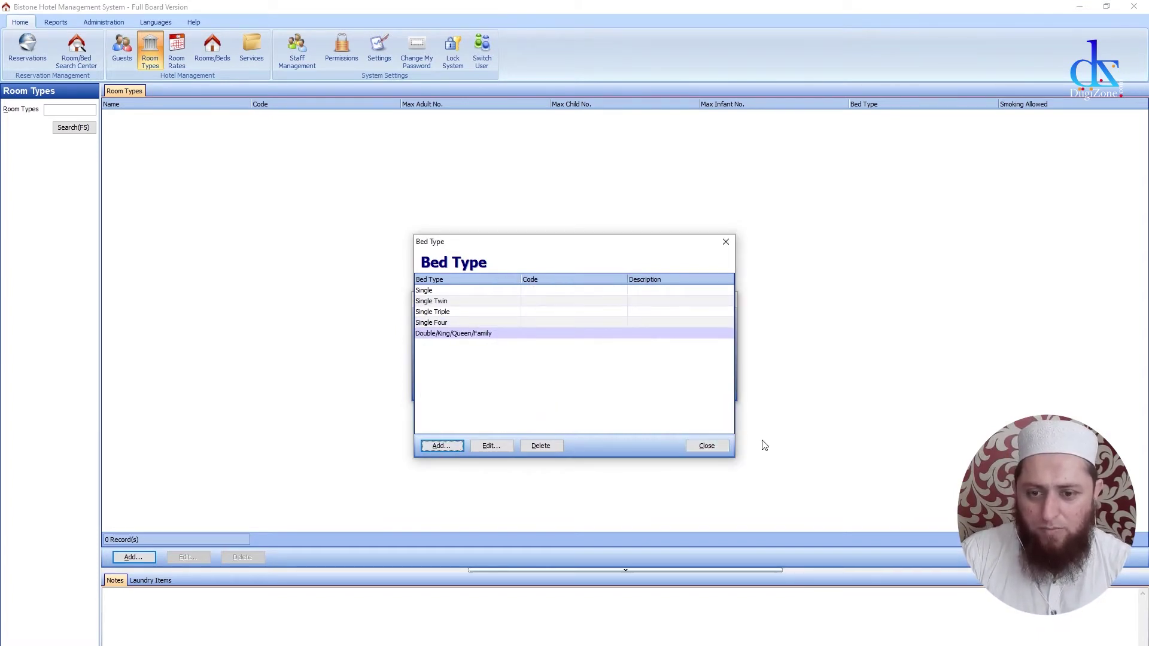
click(715, 448)
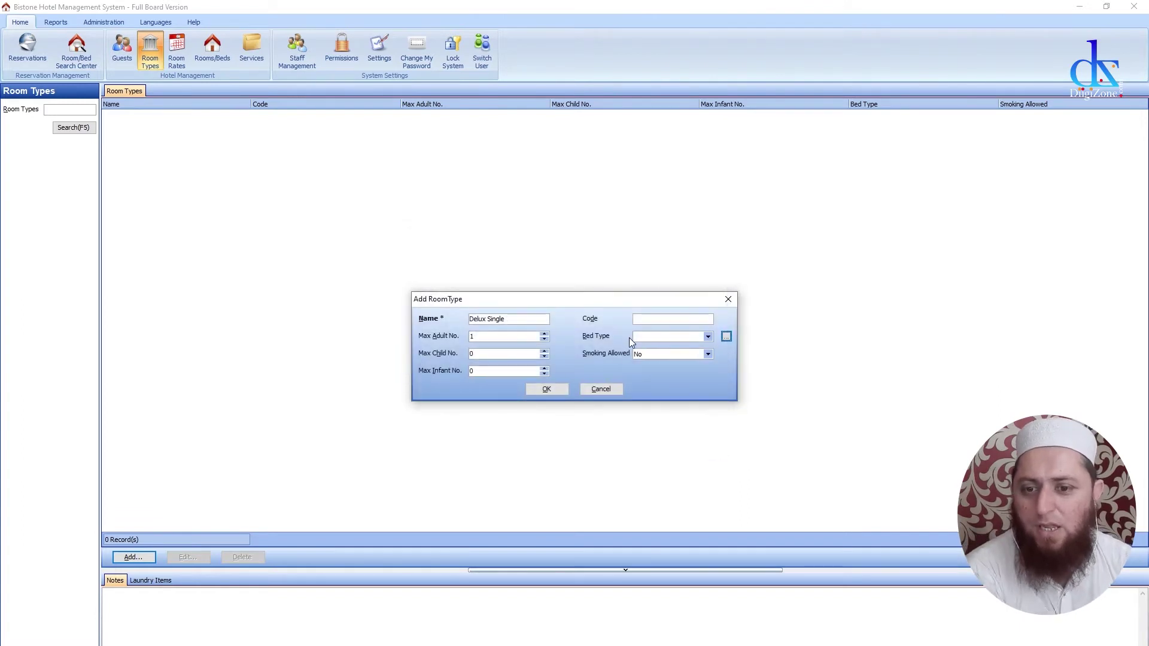
Assign the Single bed type and a maximum of 1 child to Delux Single, and save it without setting up a RACK rate
click(708, 337)
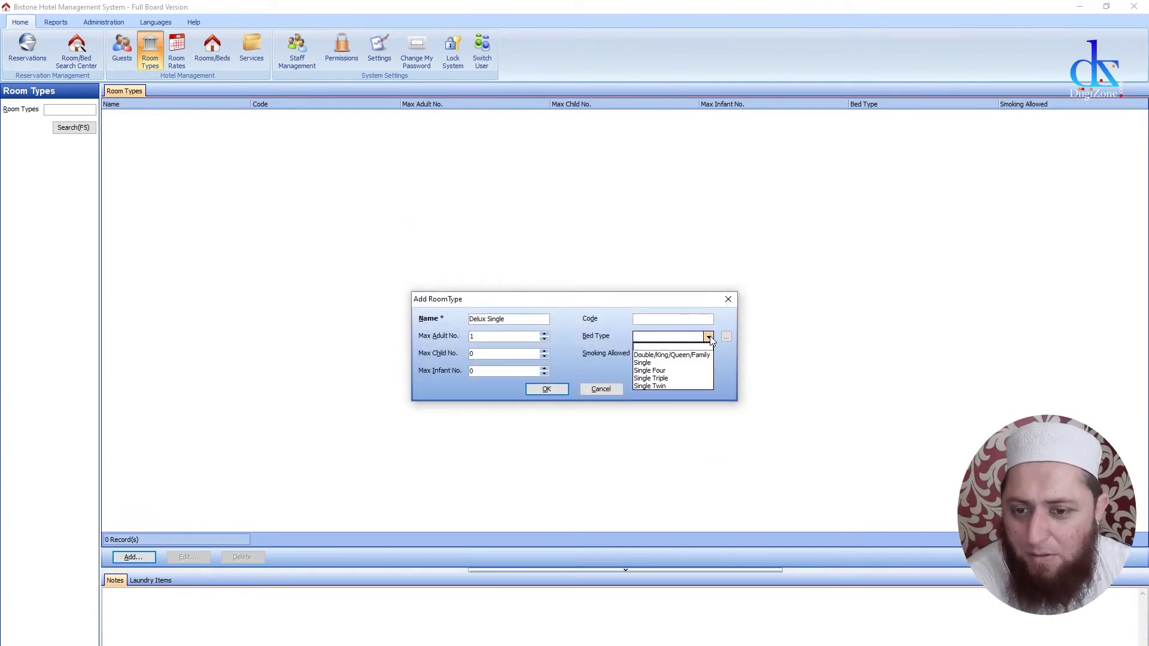
click(650, 363)
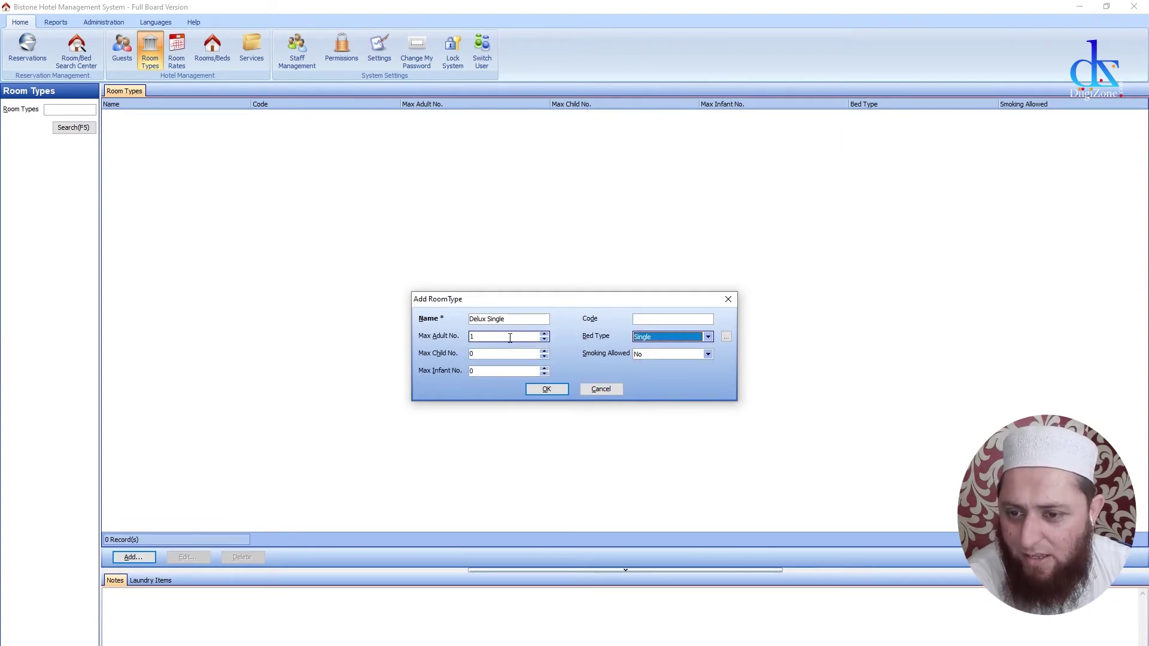
click(544, 351)
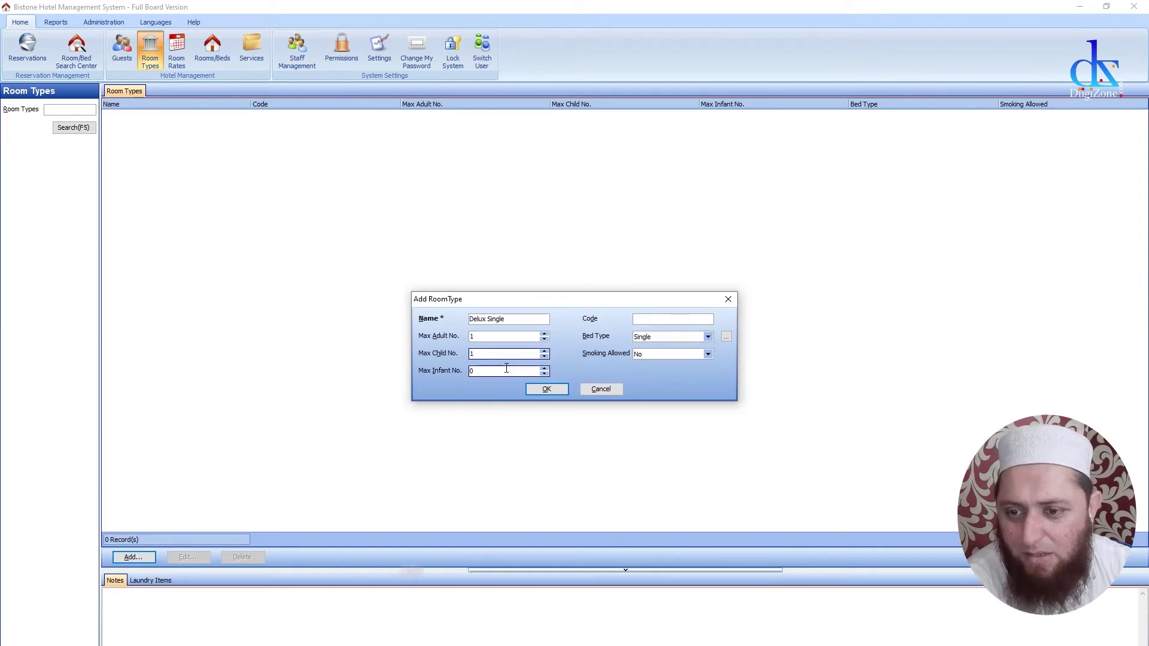
click(562, 386)
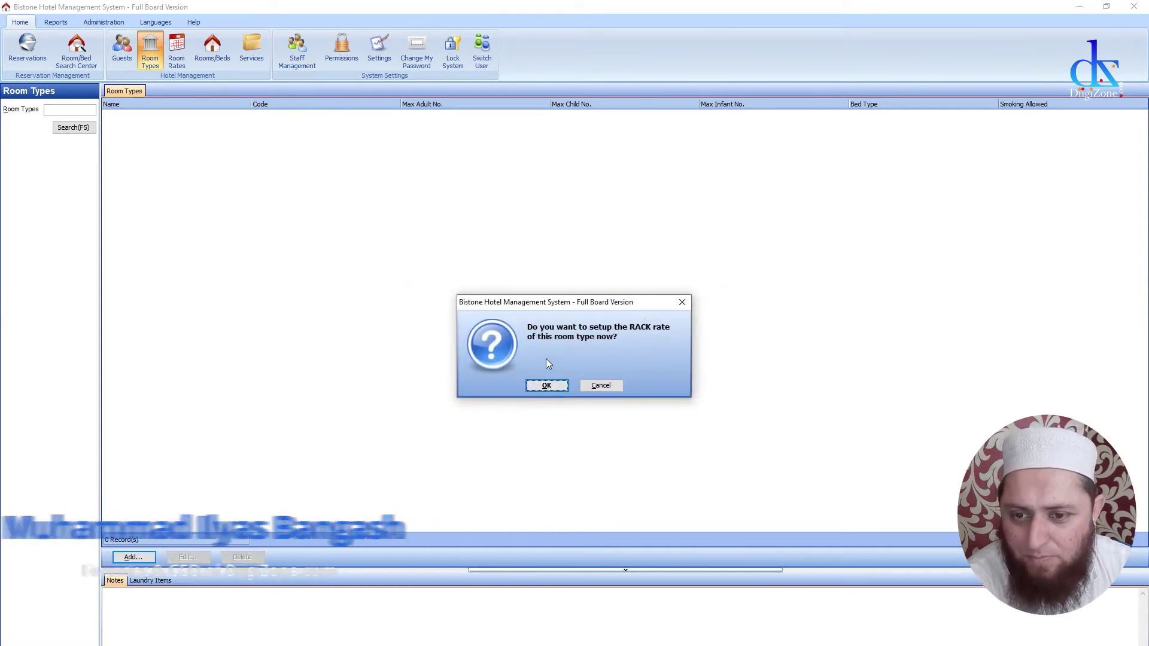
click(608, 387)
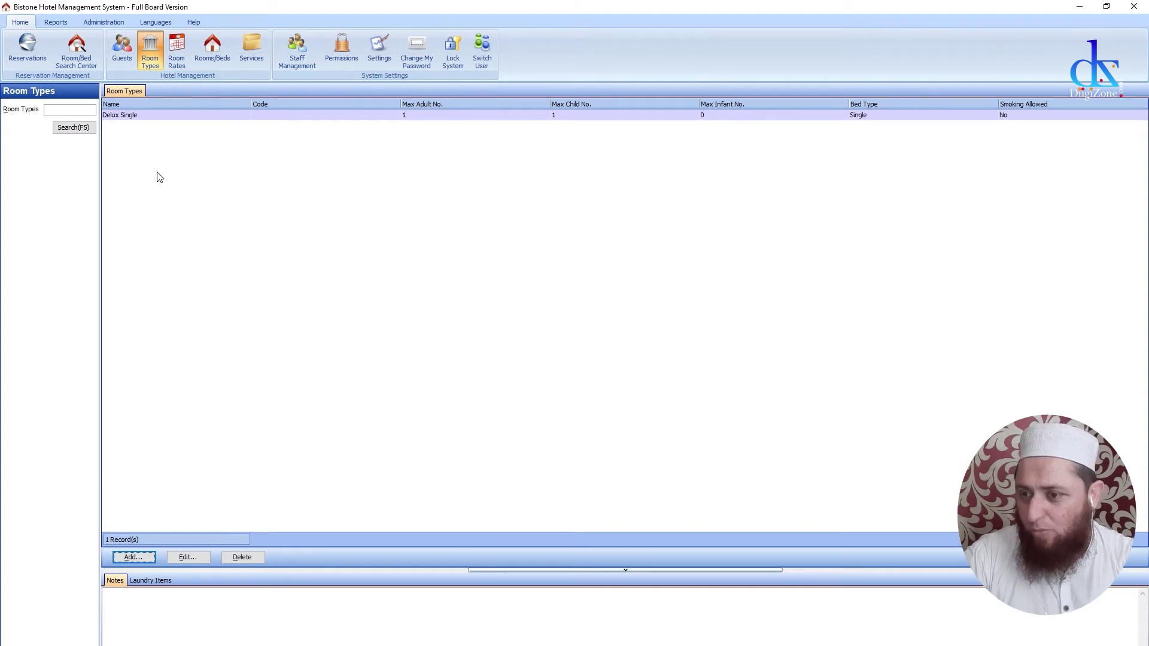
Start a new room type and name it "Delux Double"
click(151, 561)
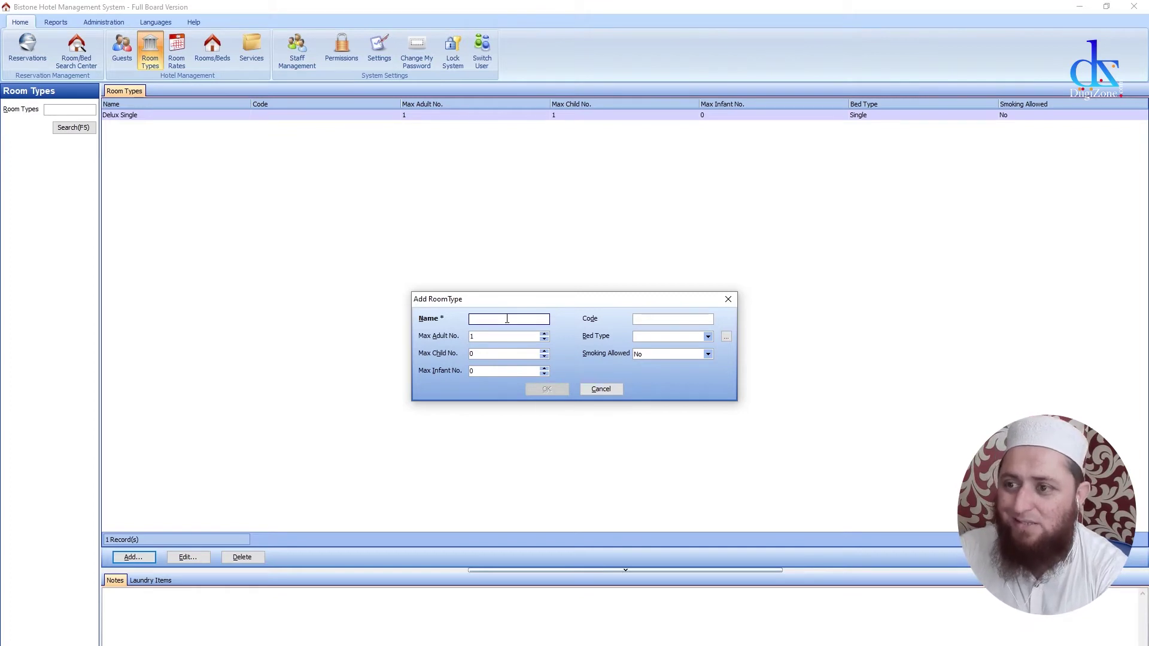
text(D)
key(BackSpace)
text(Dulux)
key(BackSpace)
key(BackSpace)
key(BackSpace)
key(BackSpace)
key(BackSpace)
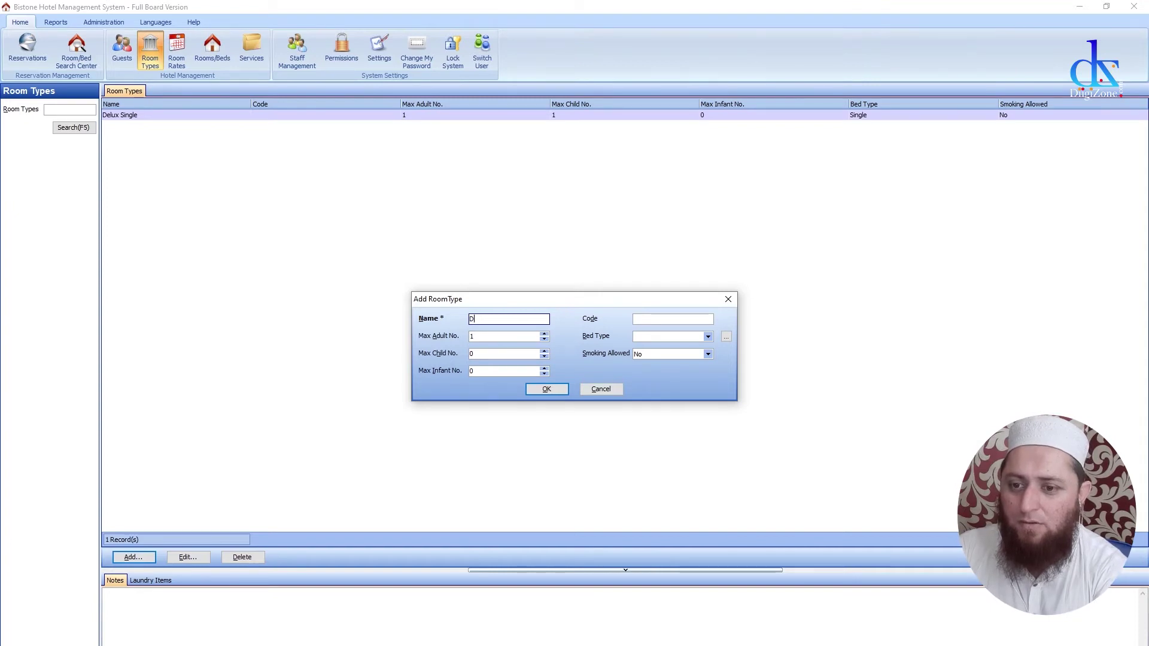
text(elux Double)
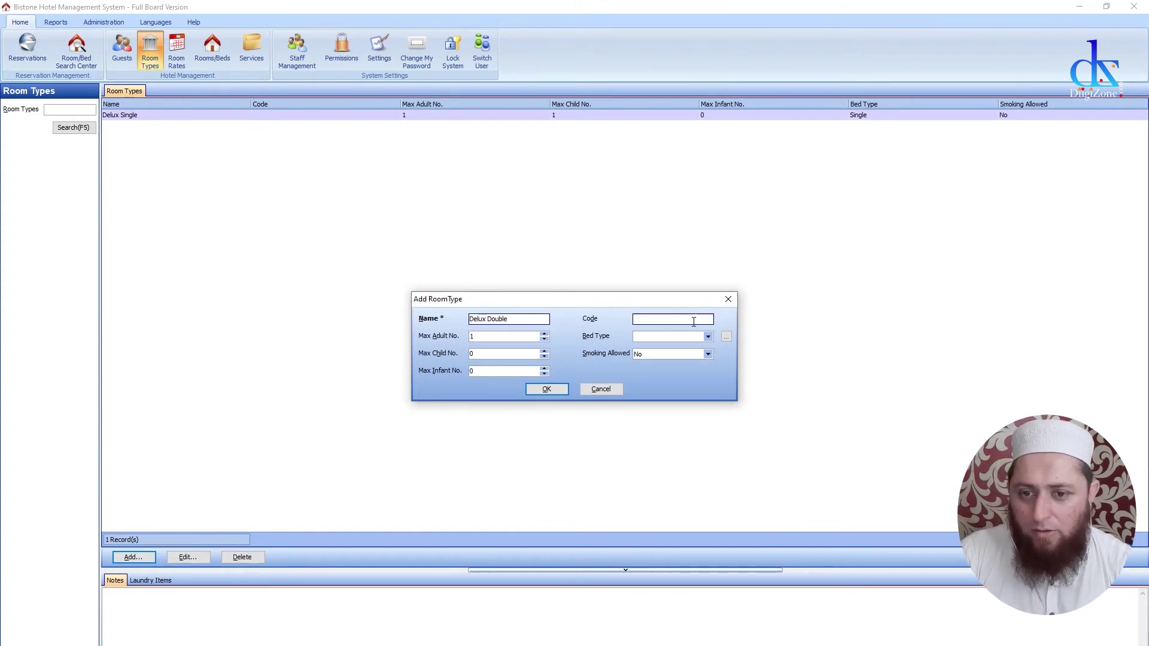
Give Delux Double the Single Twin bed type, maximum 2 adults and 1 child, and save it without setting up a RACK rate
click(709, 337)
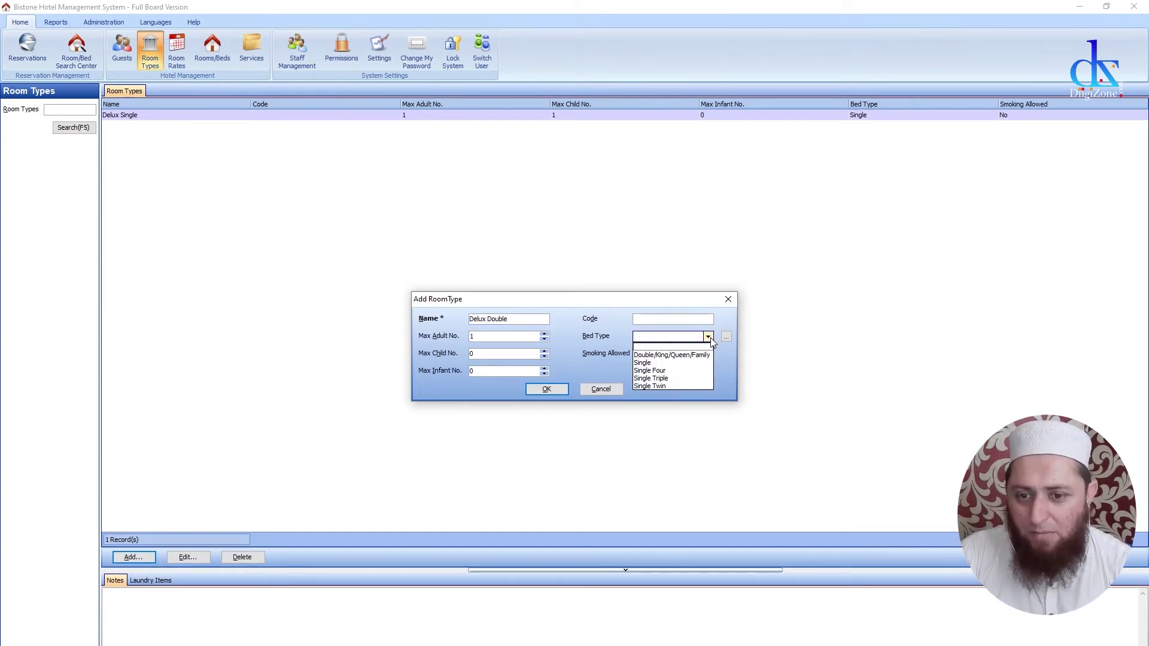
click(663, 385)
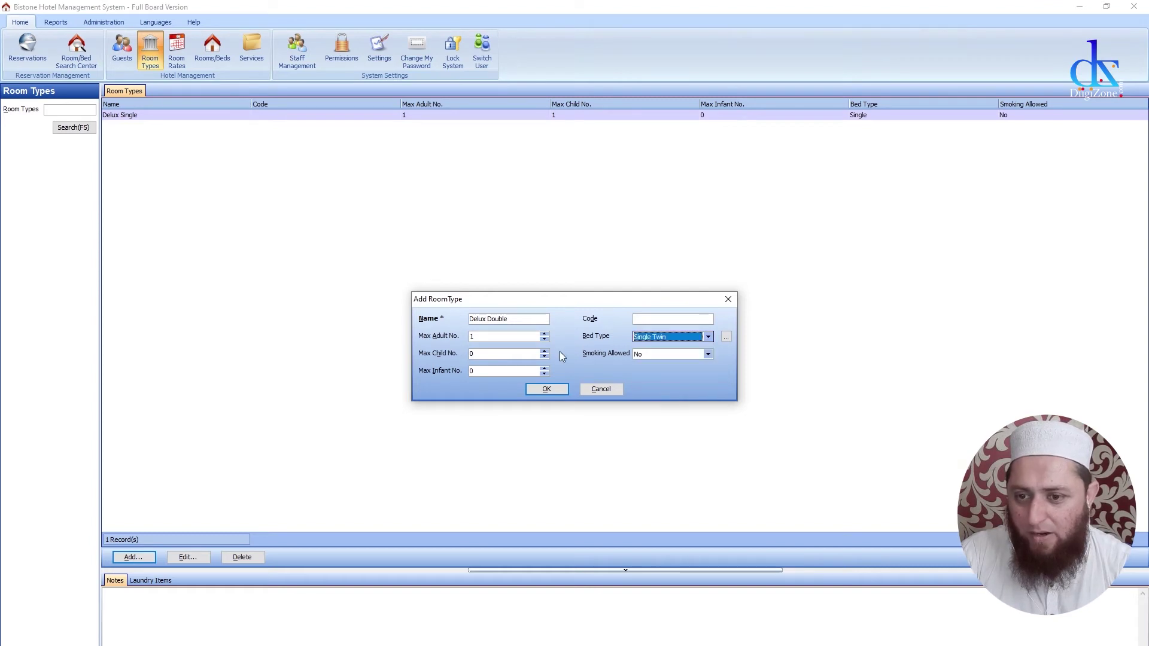
click(545, 334)
click(545, 352)
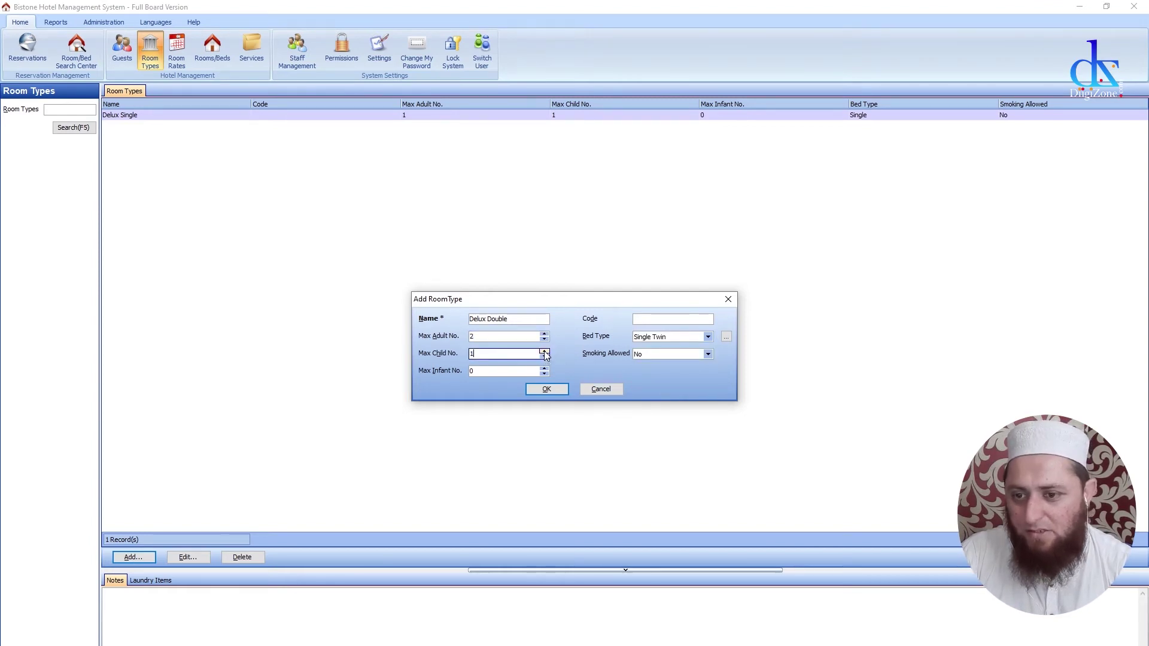
click(550, 389)
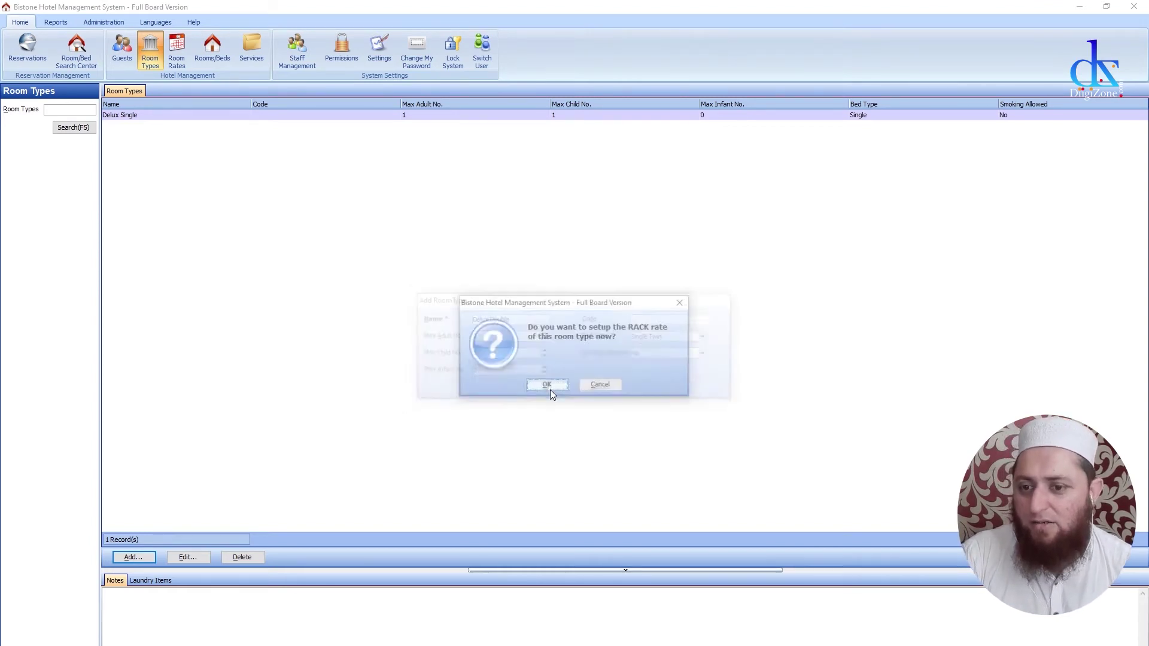
click(599, 389)
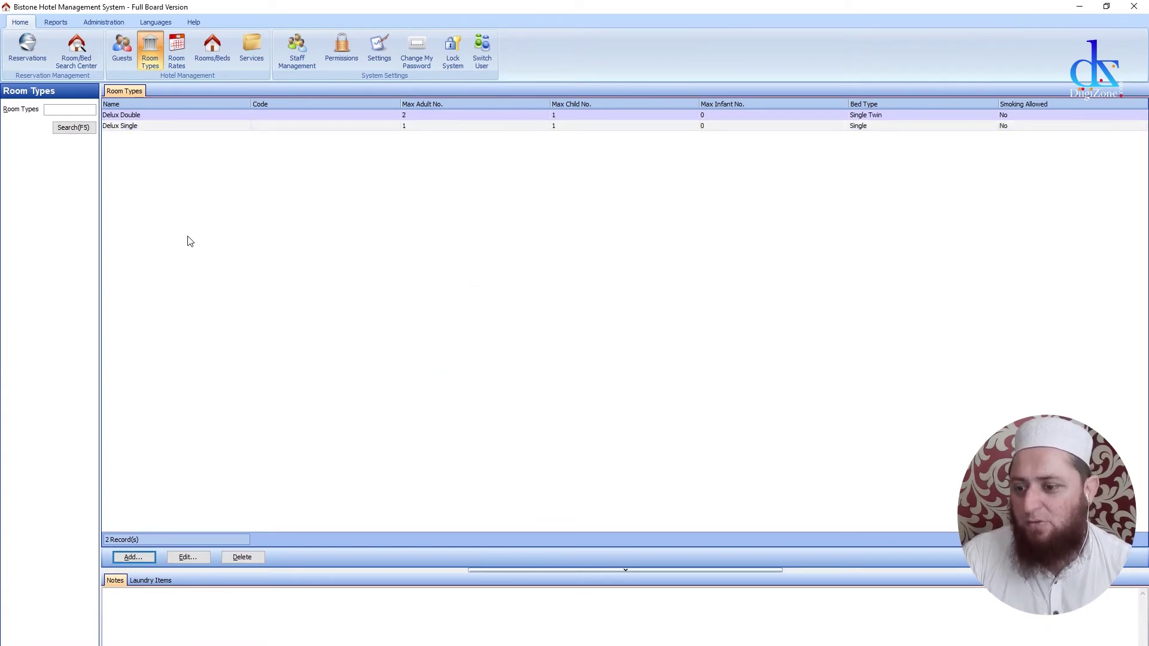
Add a room type named "Vip Singe" with maximum 1 child and the Single bed type, skipping the RACK rate setup
click(137, 560)
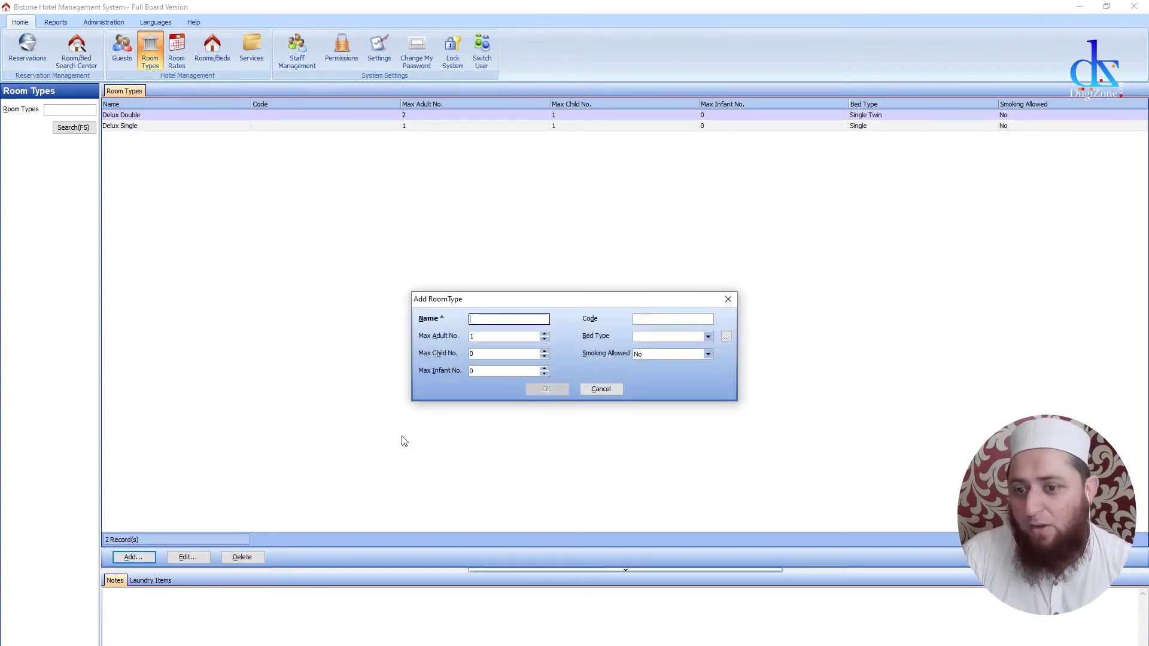
text(V)
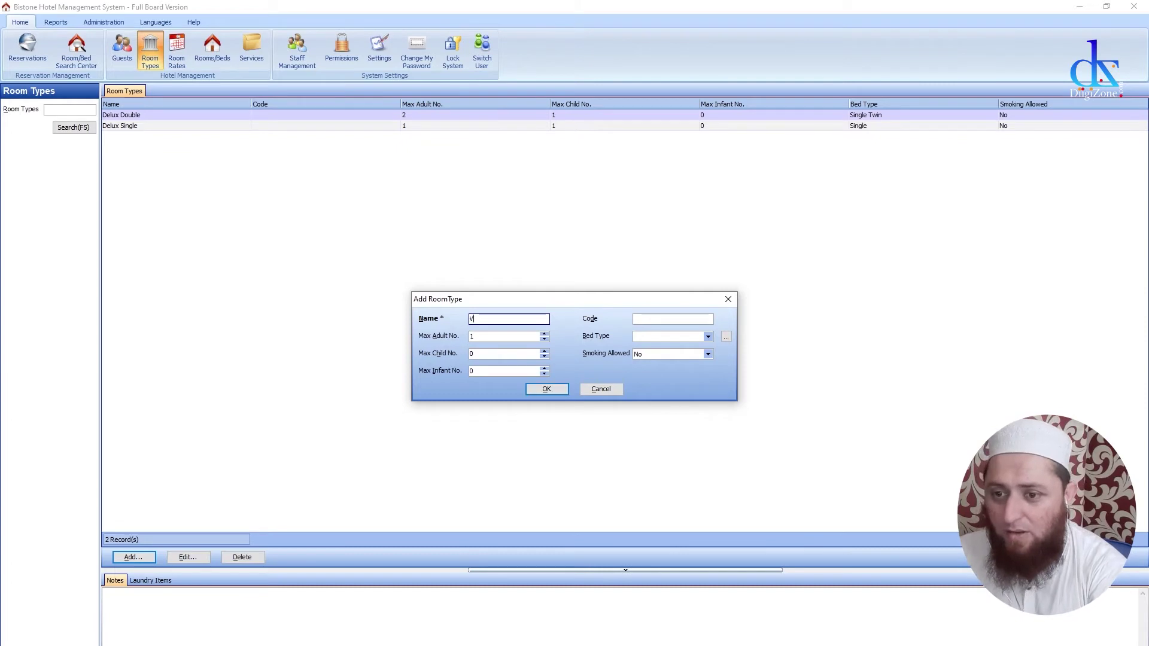
text(ip Singe)
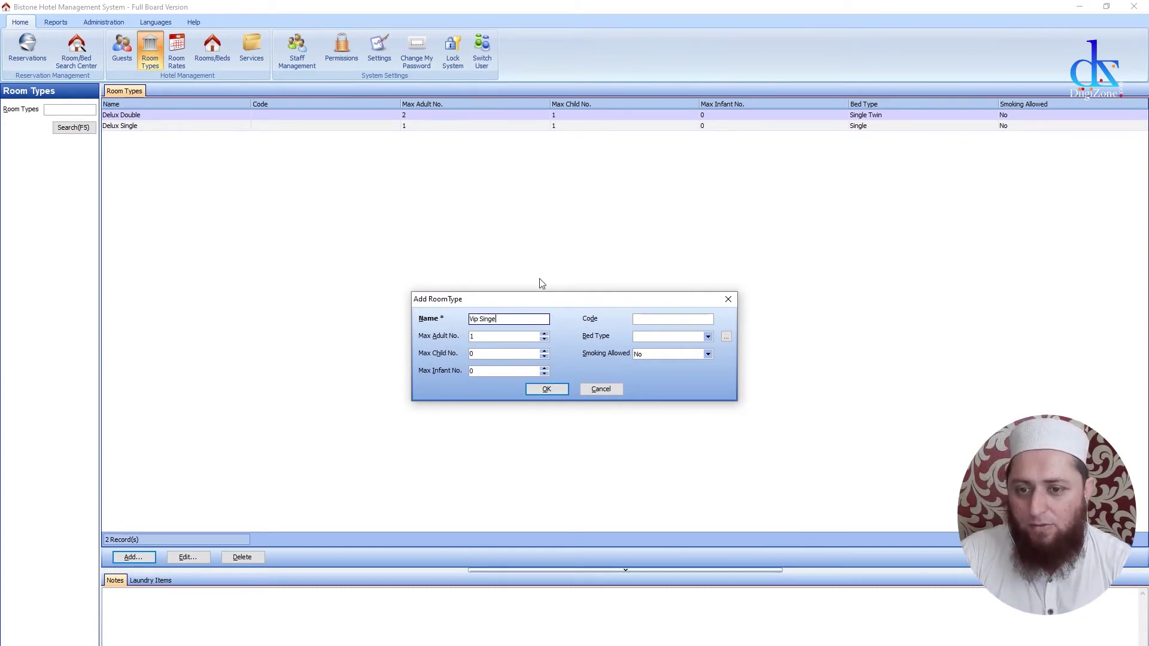
click(544, 351)
click(708, 336)
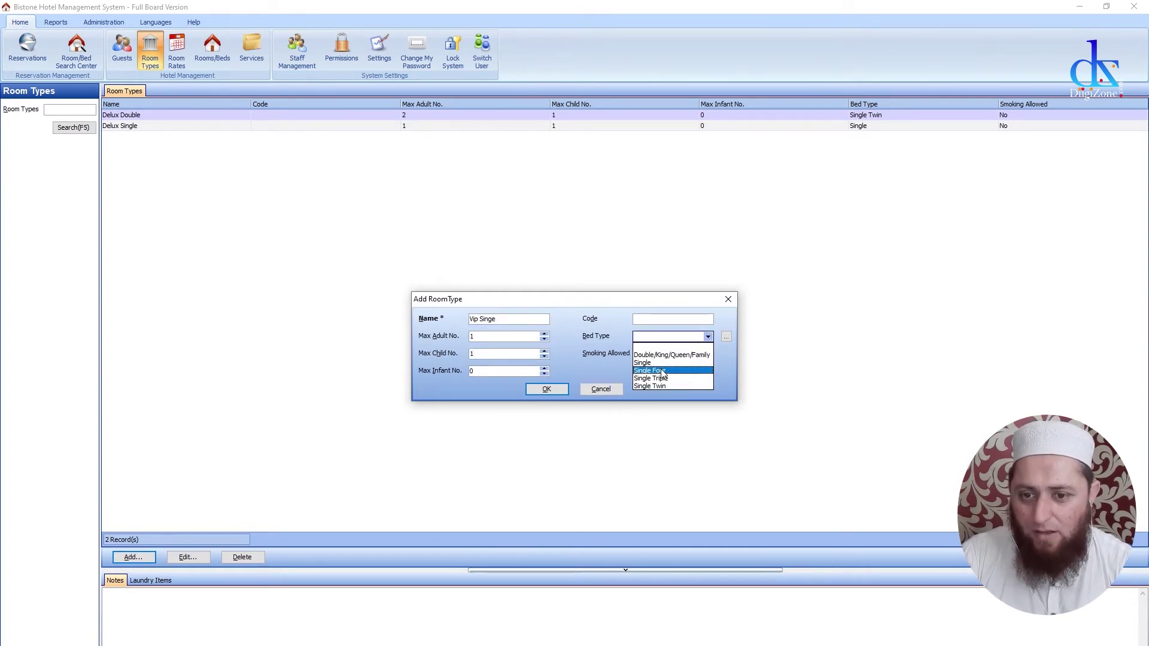
click(653, 364)
click(563, 392)
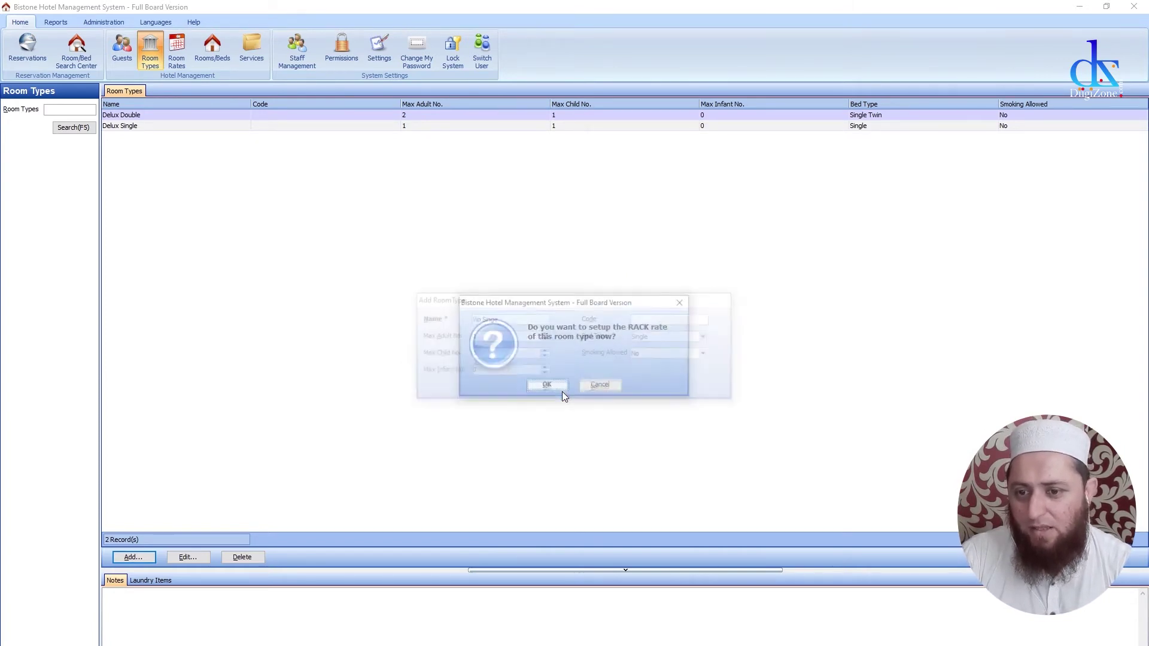
click(597, 384)
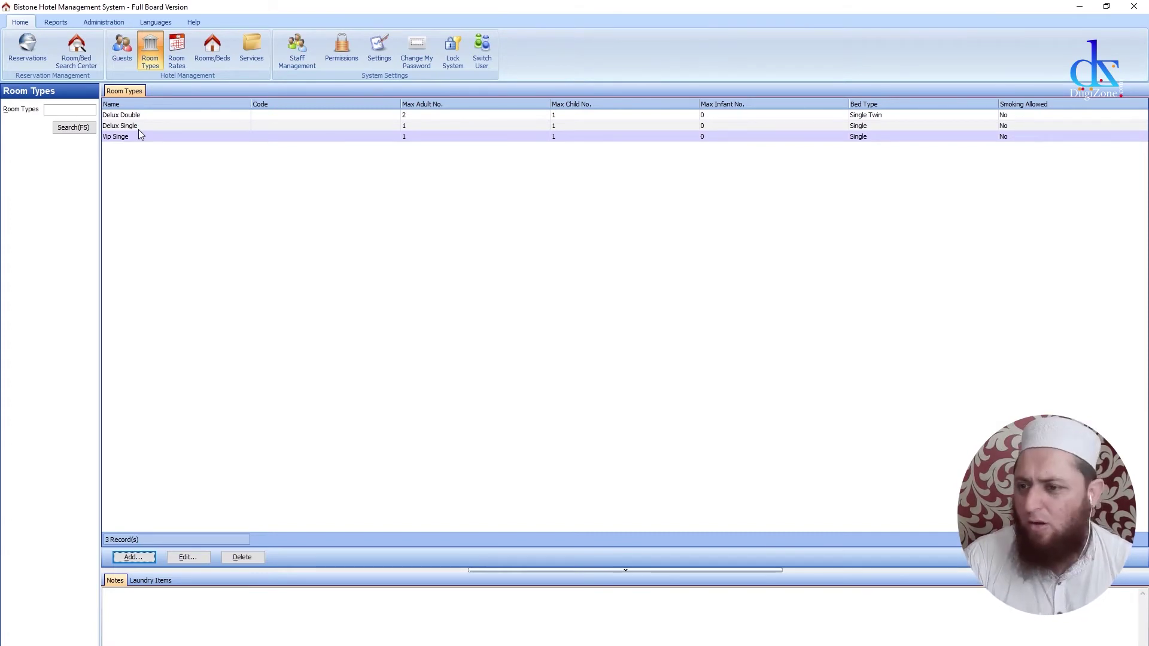
Edit the Vip Singe room type to set Smoking Allowed to Yes and save it
click(114, 137)
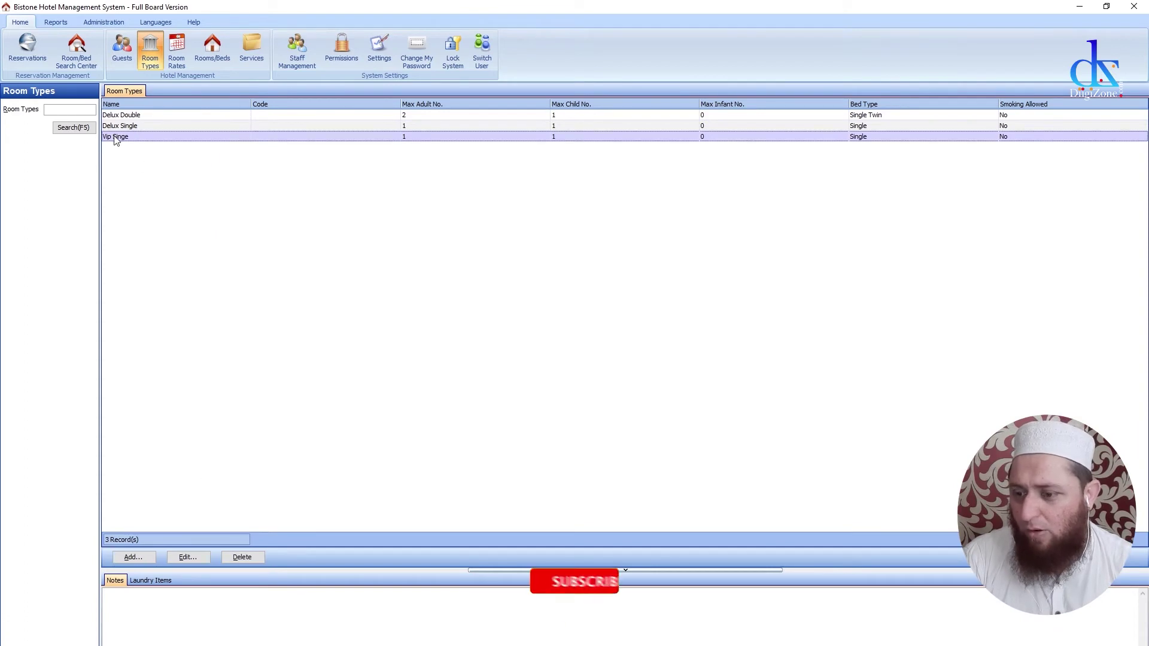
click(197, 561)
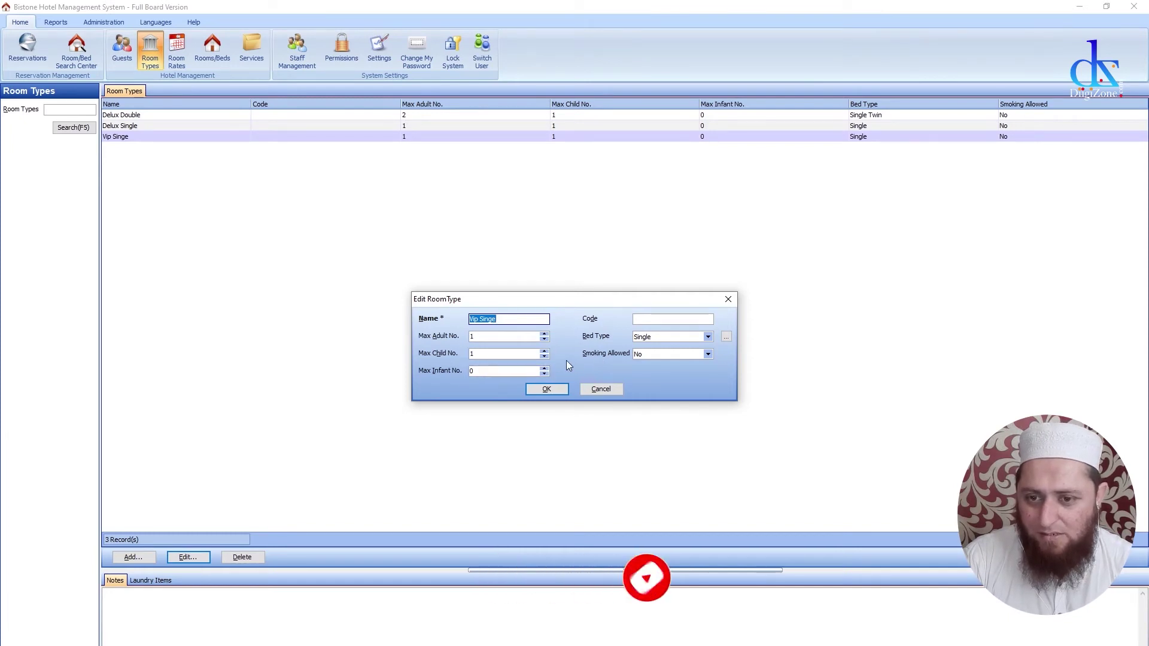
click(670, 353)
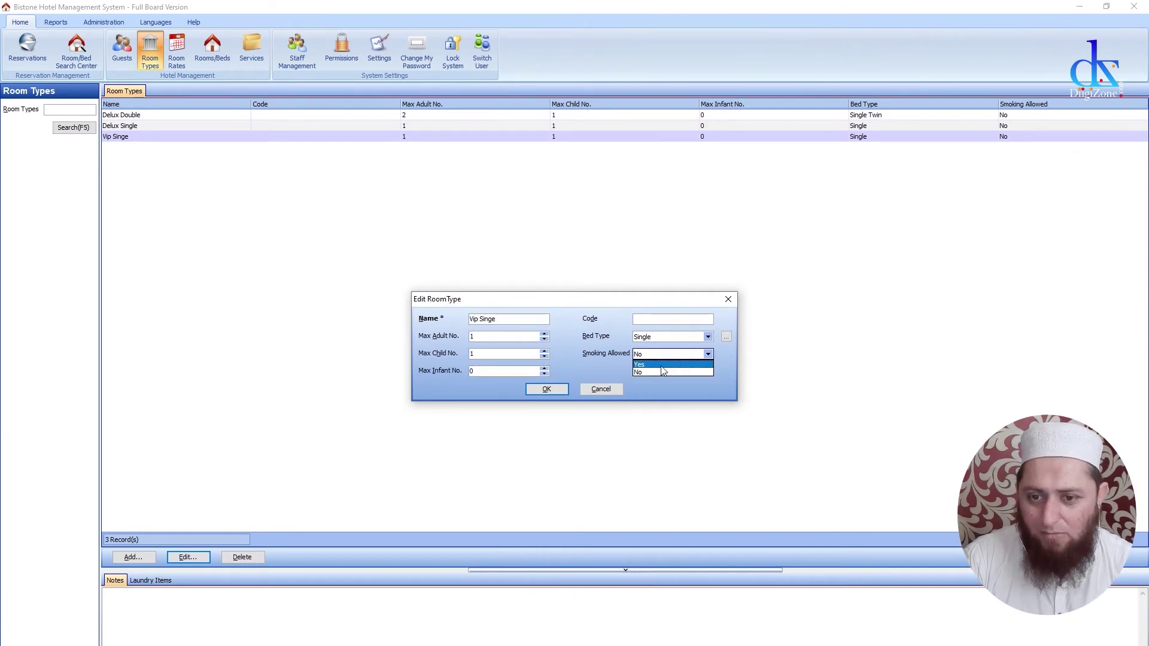
click(664, 367)
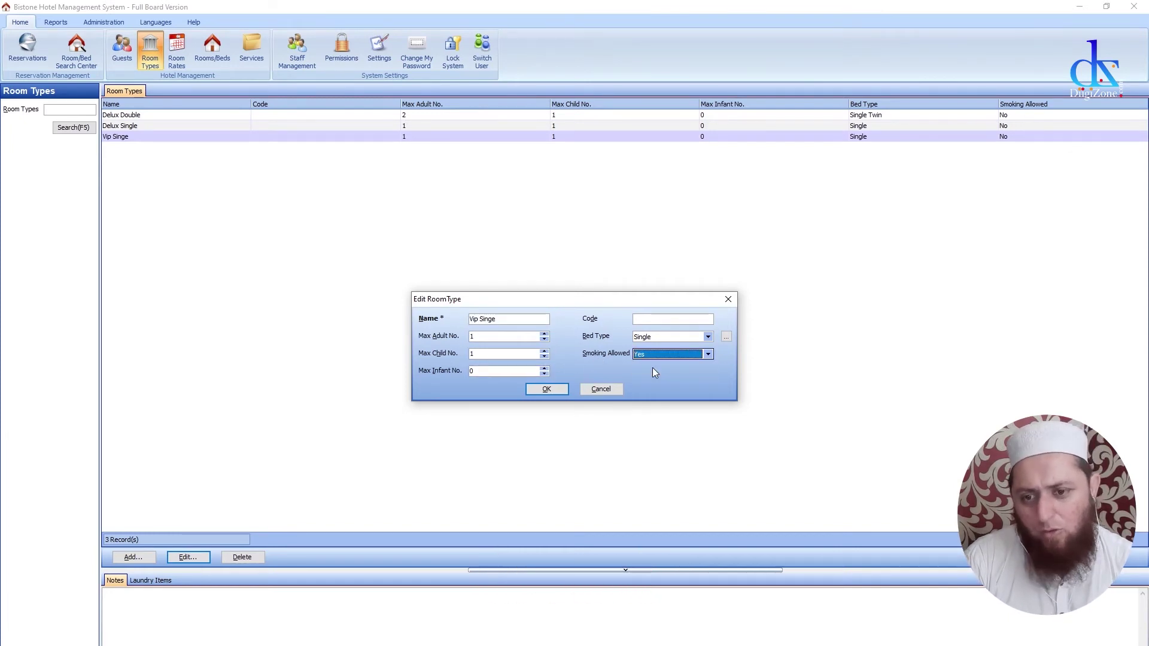
click(547, 390)
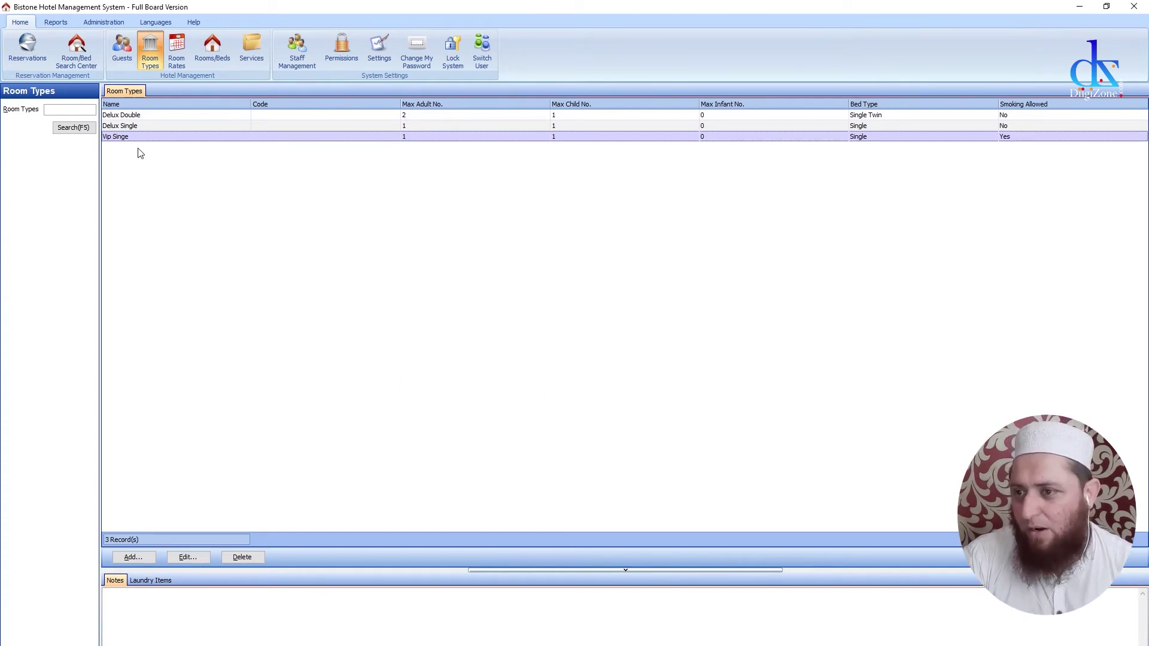
Start another new room type and name it "Executive Family"
click(143, 132)
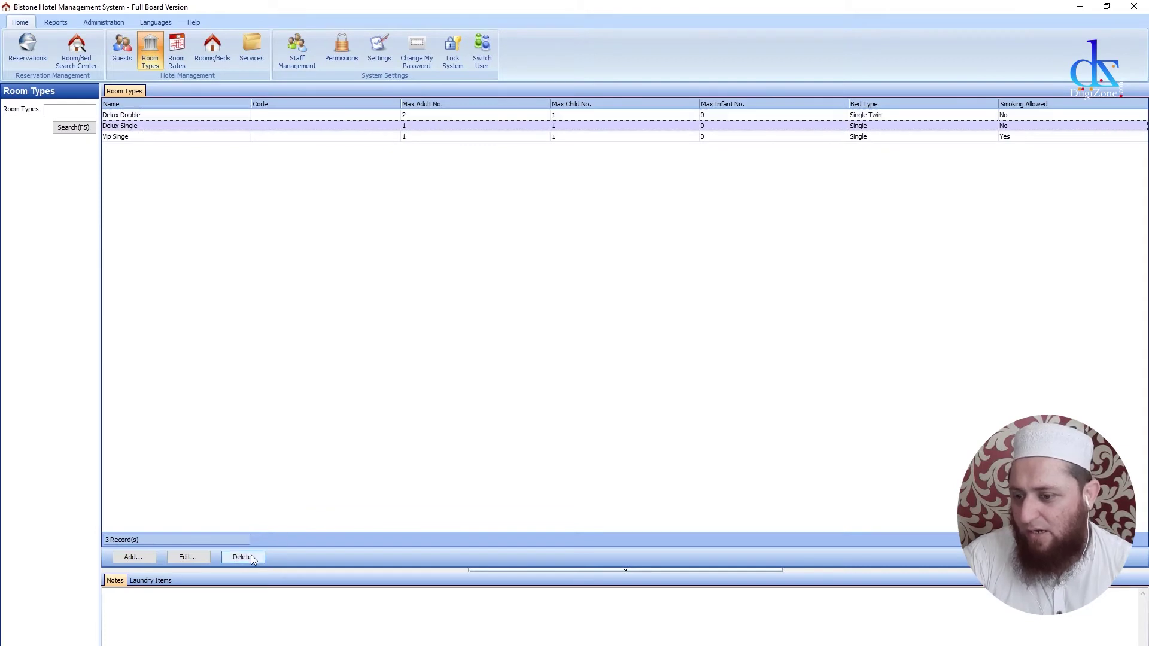
click(133, 558)
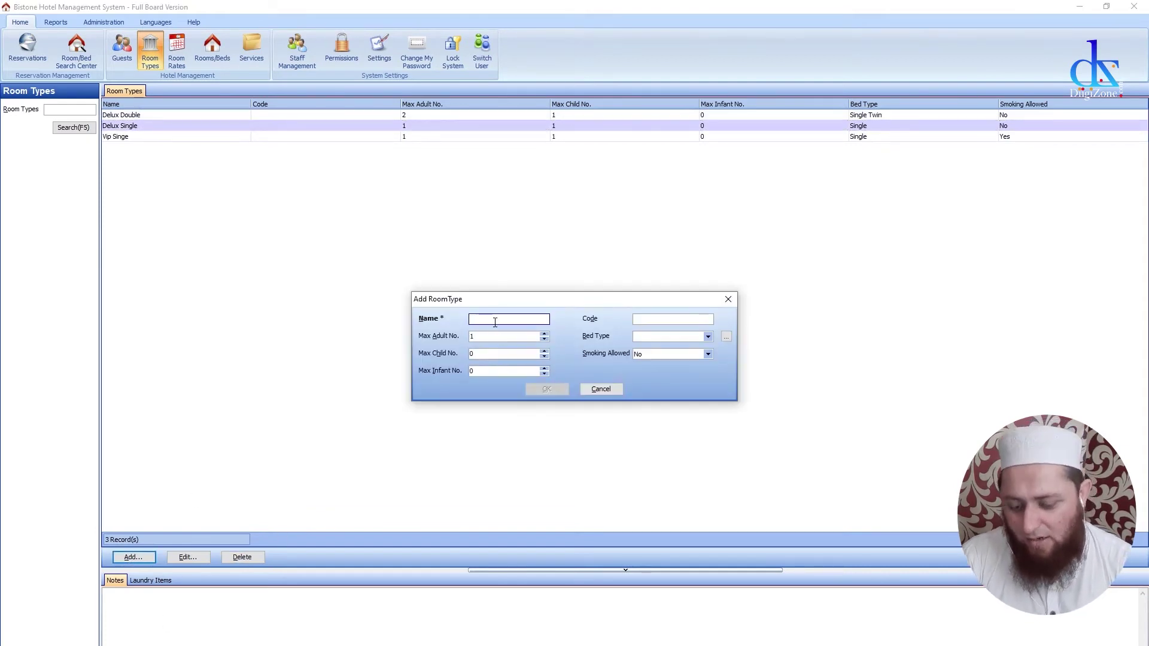
text(E)
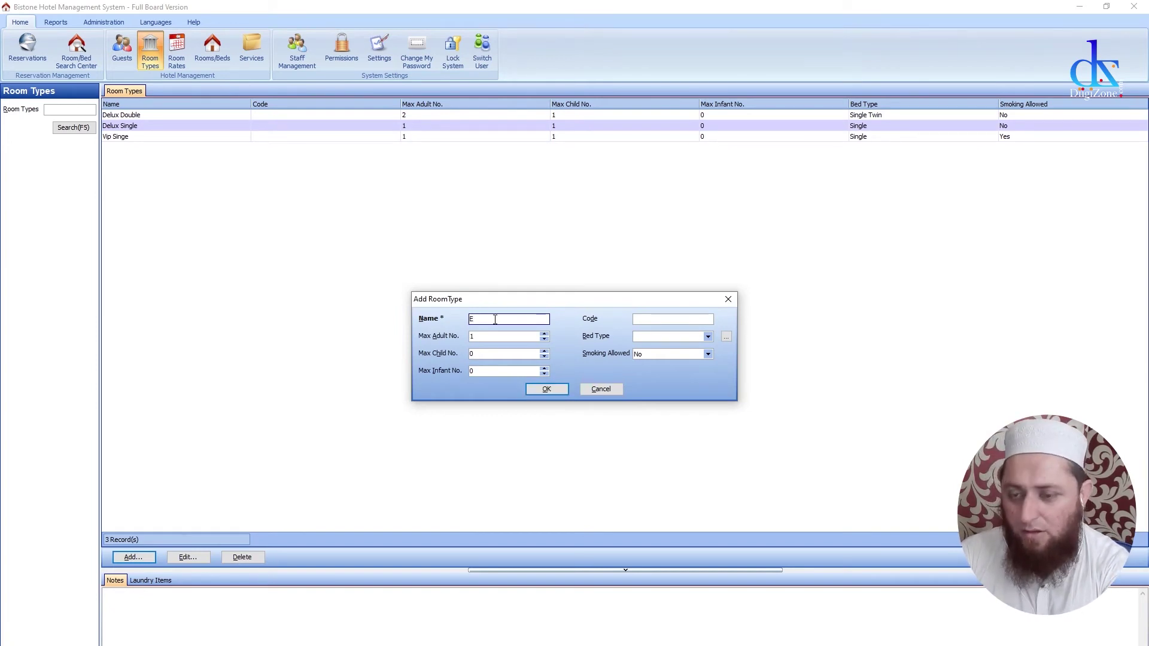
text(xecutive)
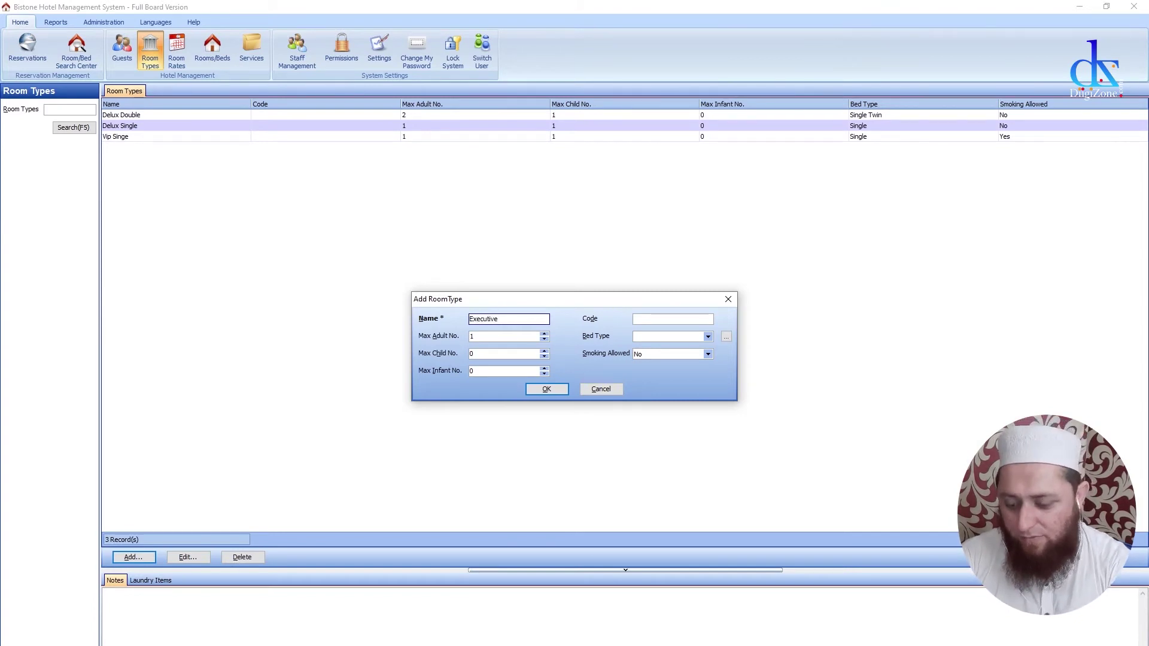
text(ngle)
key(BackSpace)
key(BackSpace)
key(BackSpace)
key(BackSpace)
key(BackSpace)
key(BackSpace)
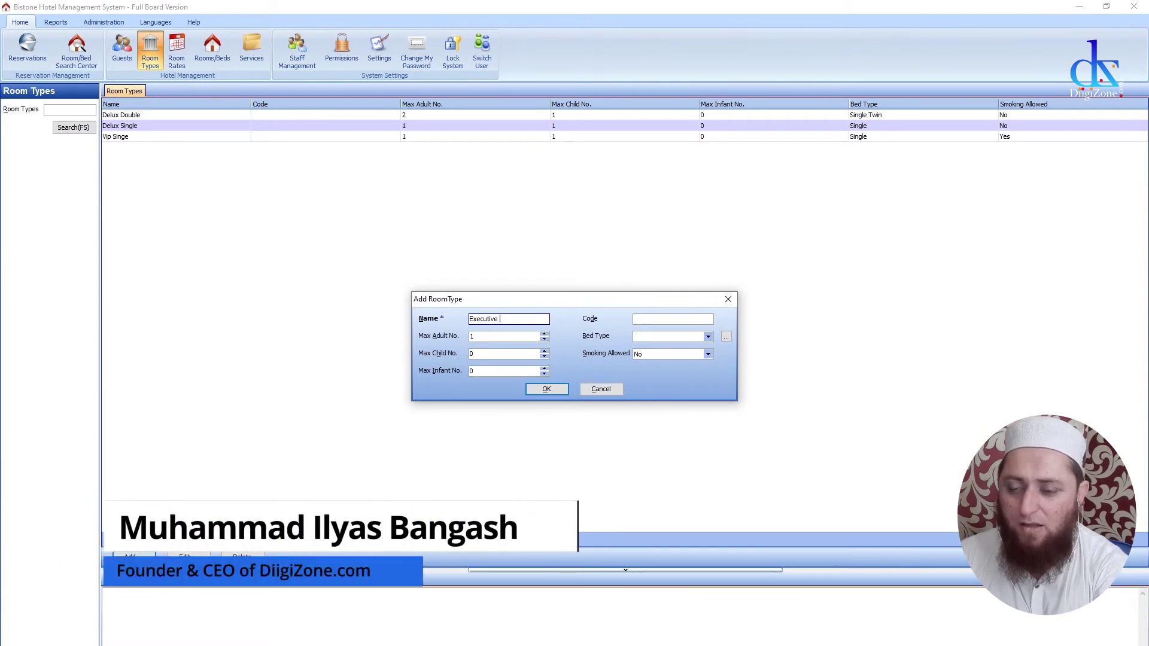
text(Family)
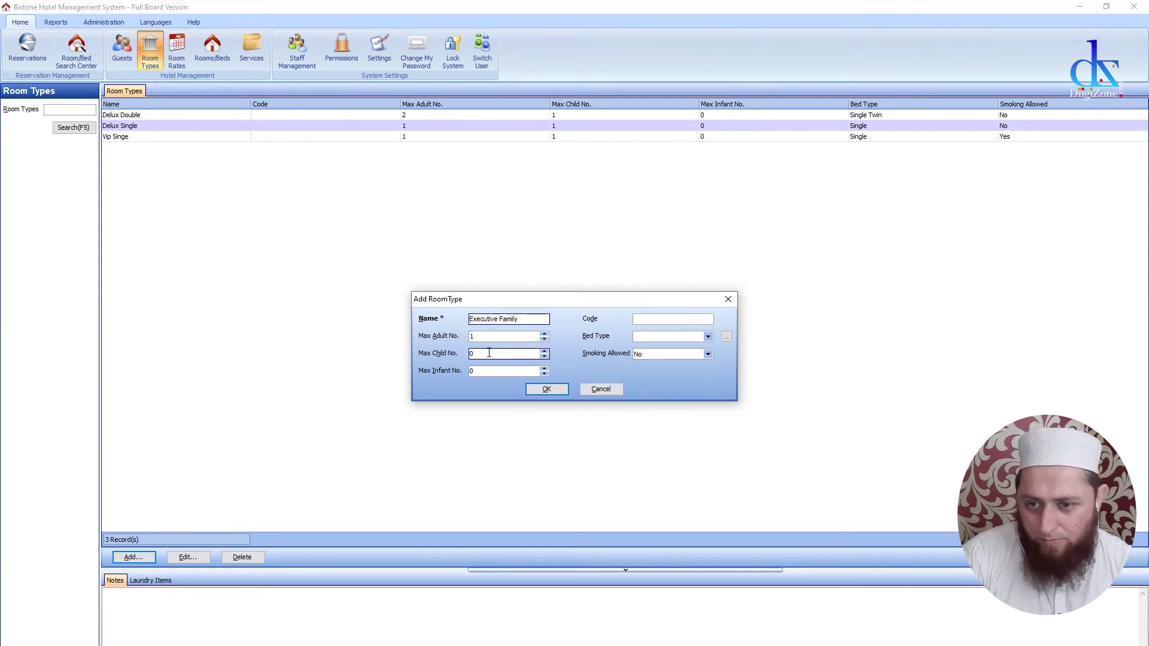
Set Smoking Allowed to Yes and the bed type to Double/King/Queen/Family for the Executive Family room type
click(700, 356)
click(680, 372)
click(661, 339)
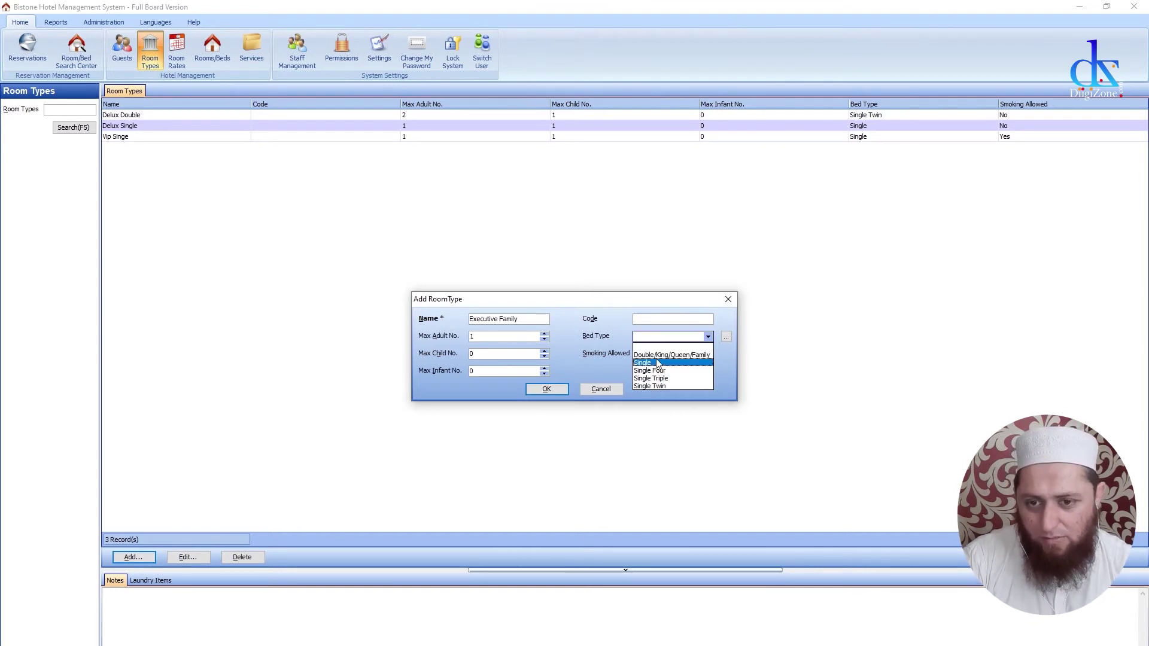
click(672, 355)
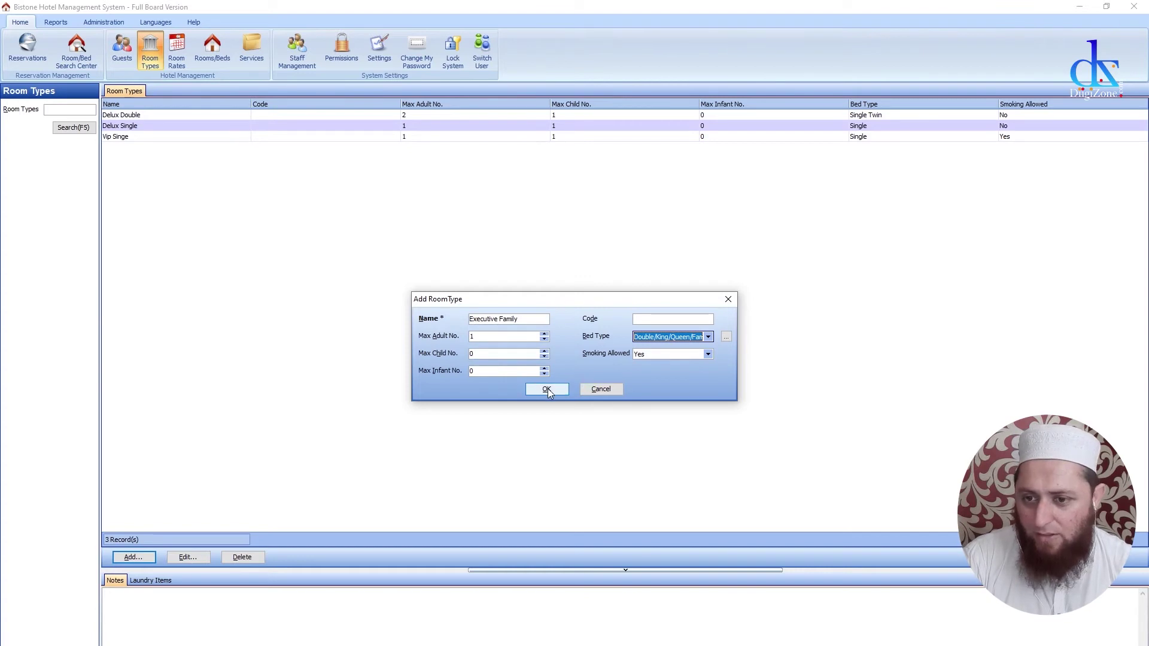
Set the Executive Family maximums to 2 adults, 1 child and 1 infant, and save the room type
click(544, 333)
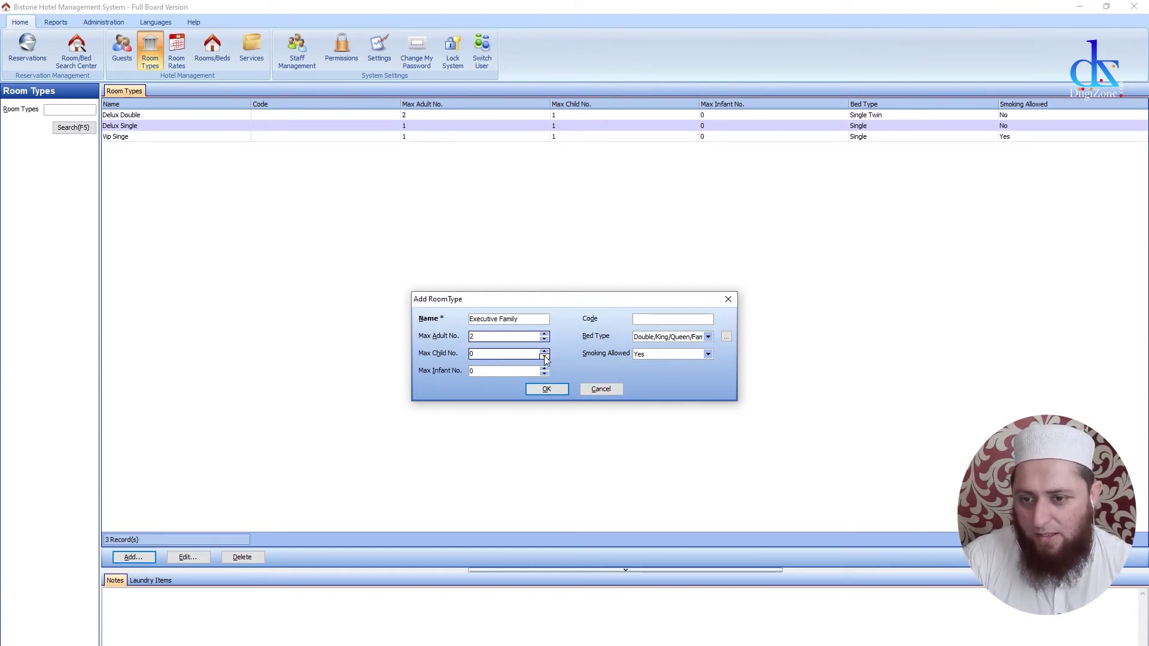
click(545, 351)
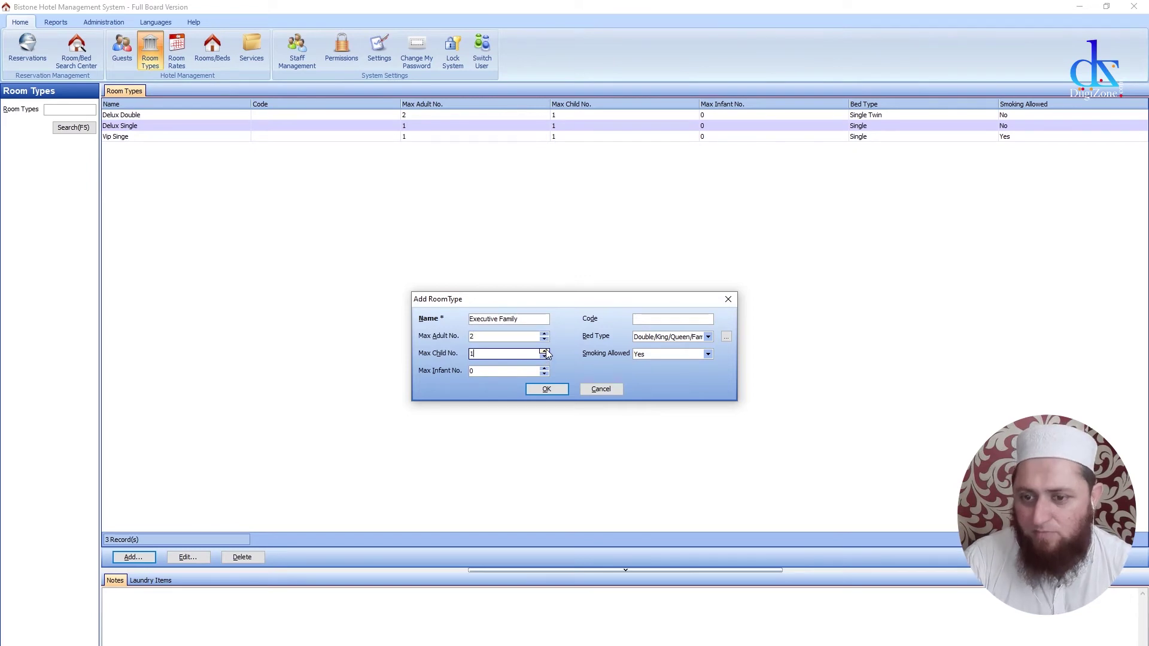
click(544, 368)
click(551, 390)
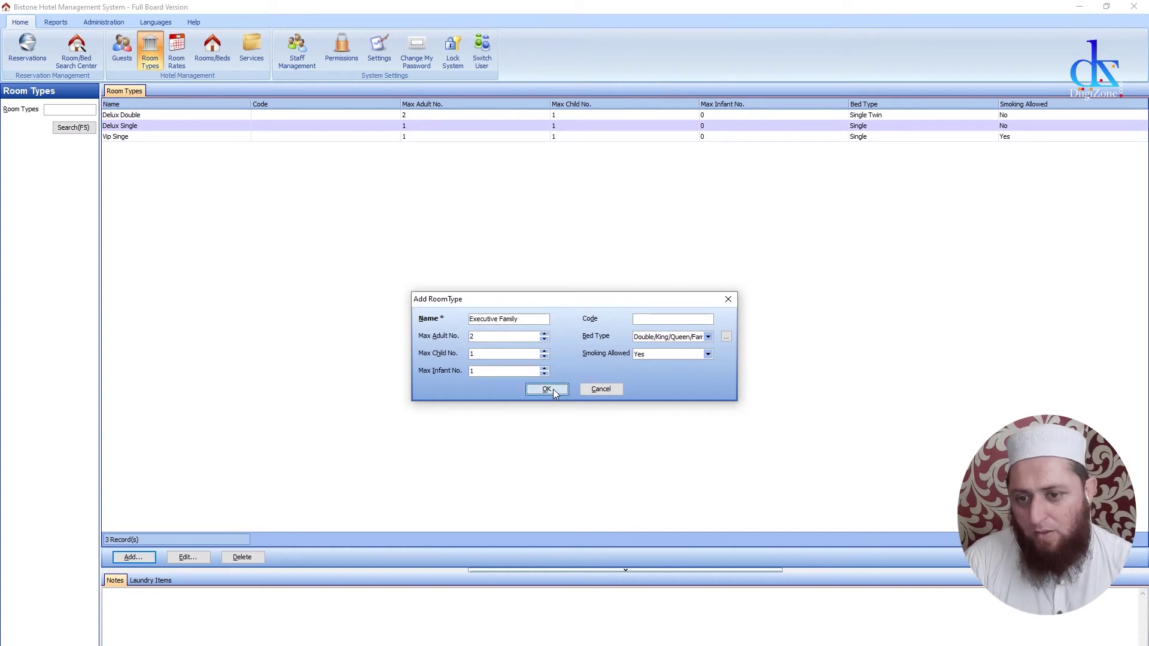
Open the room rates and examine the Rack Rate calendar of the Delux Double room type
click(615, 389)
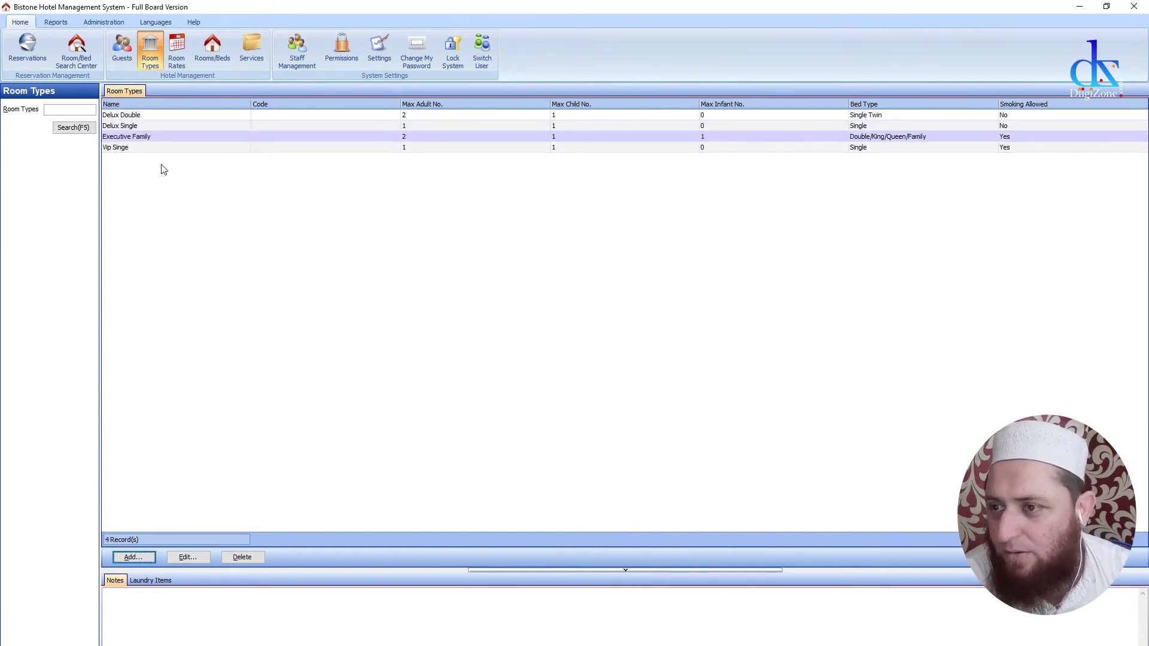
click(177, 52)
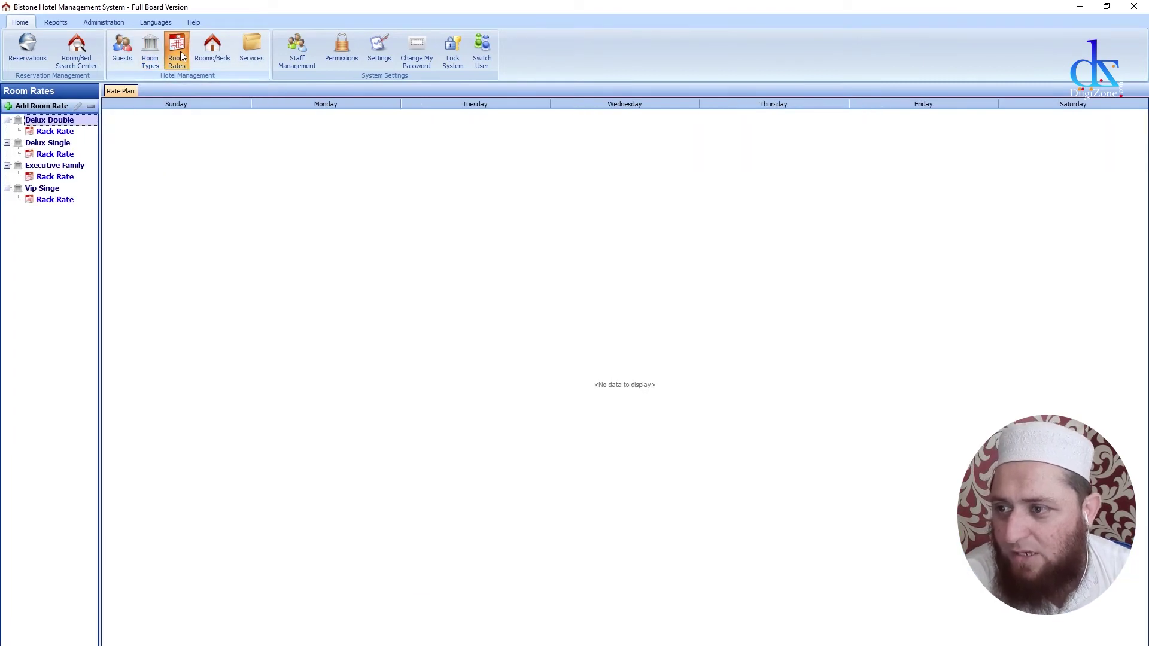
click(54, 133)
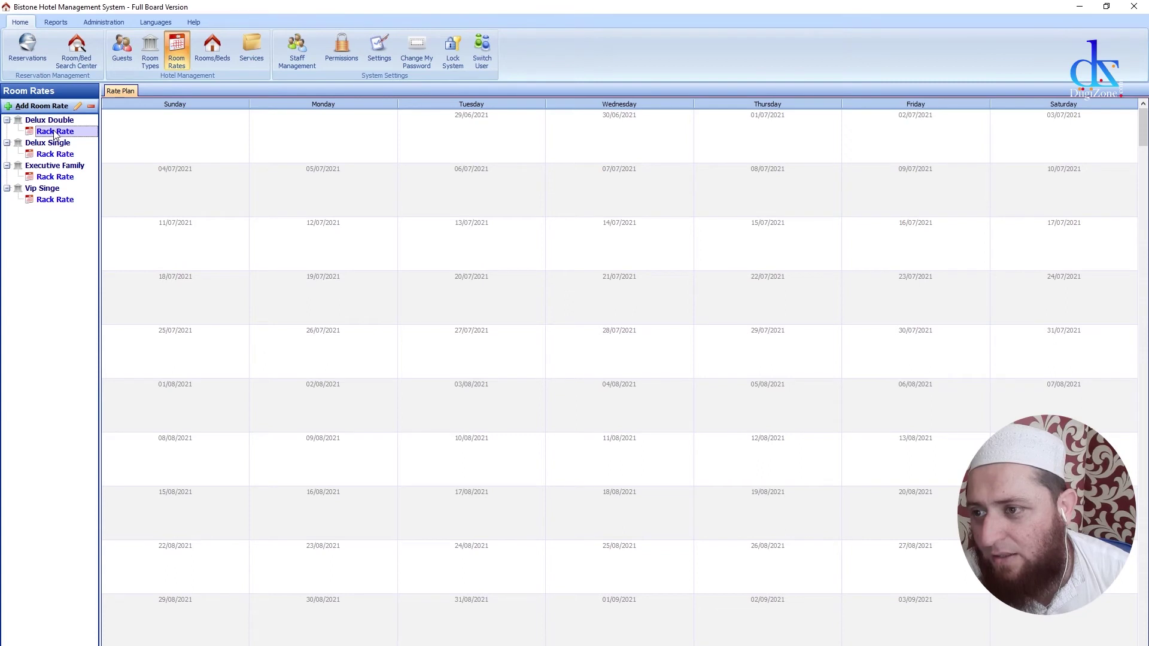
click(177, 145)
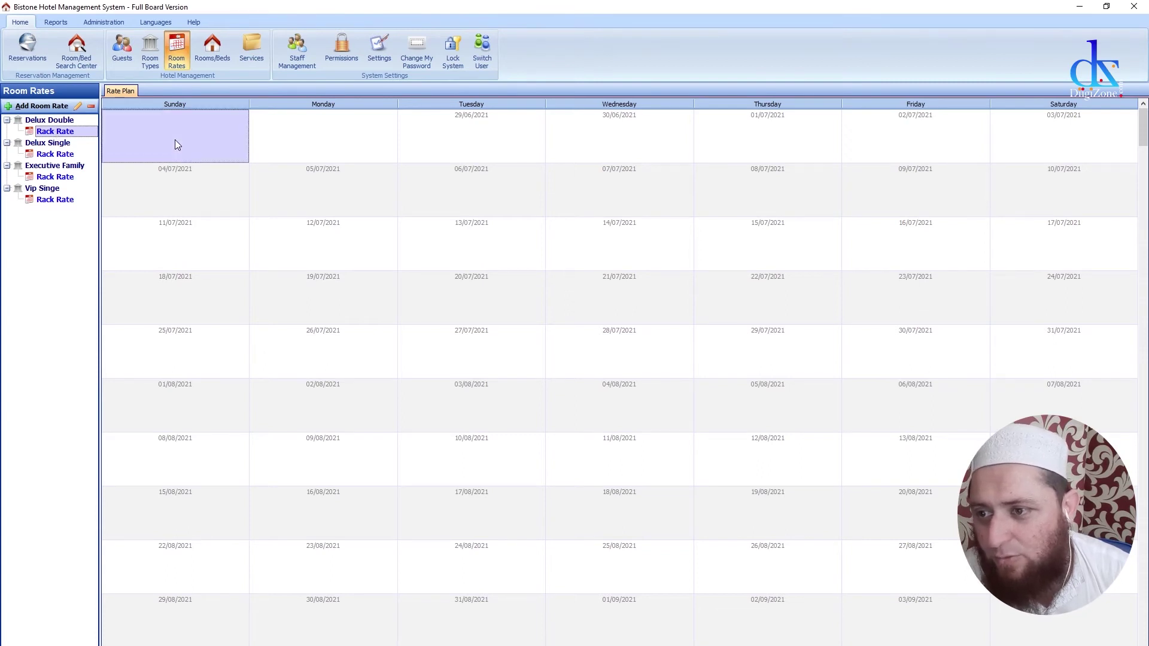
click(189, 182)
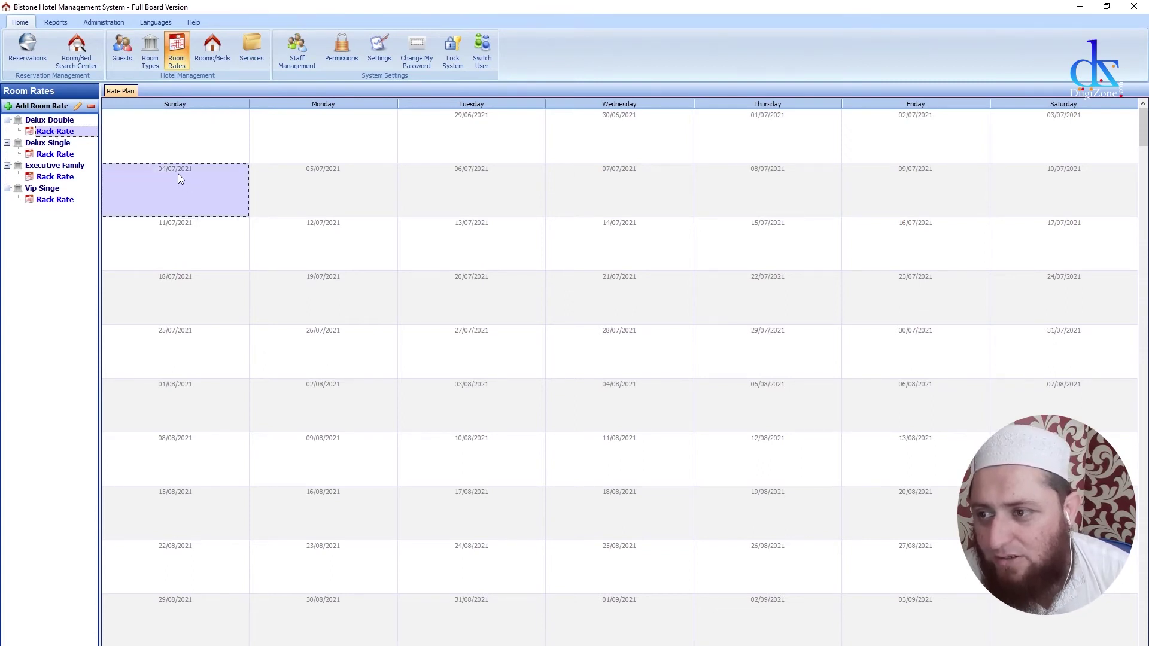
click(7, 121)
click(7, 121)
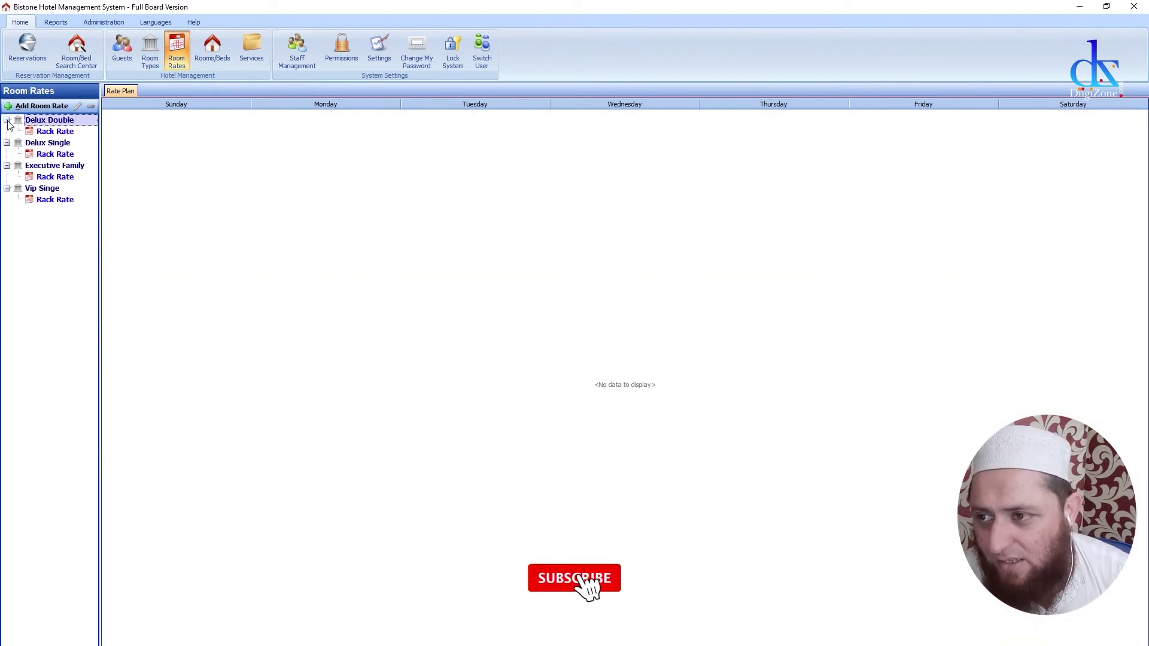
click(52, 131)
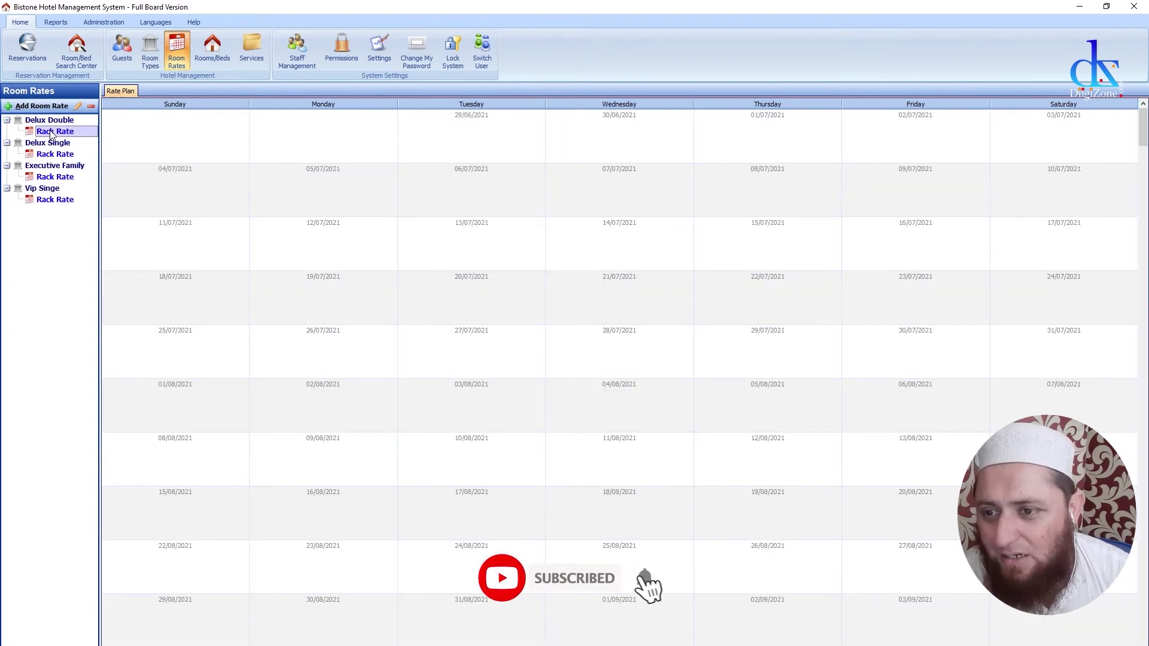
Add a room with name and room number 108, assign it the Delux Single room type, and save it
click(216, 54)
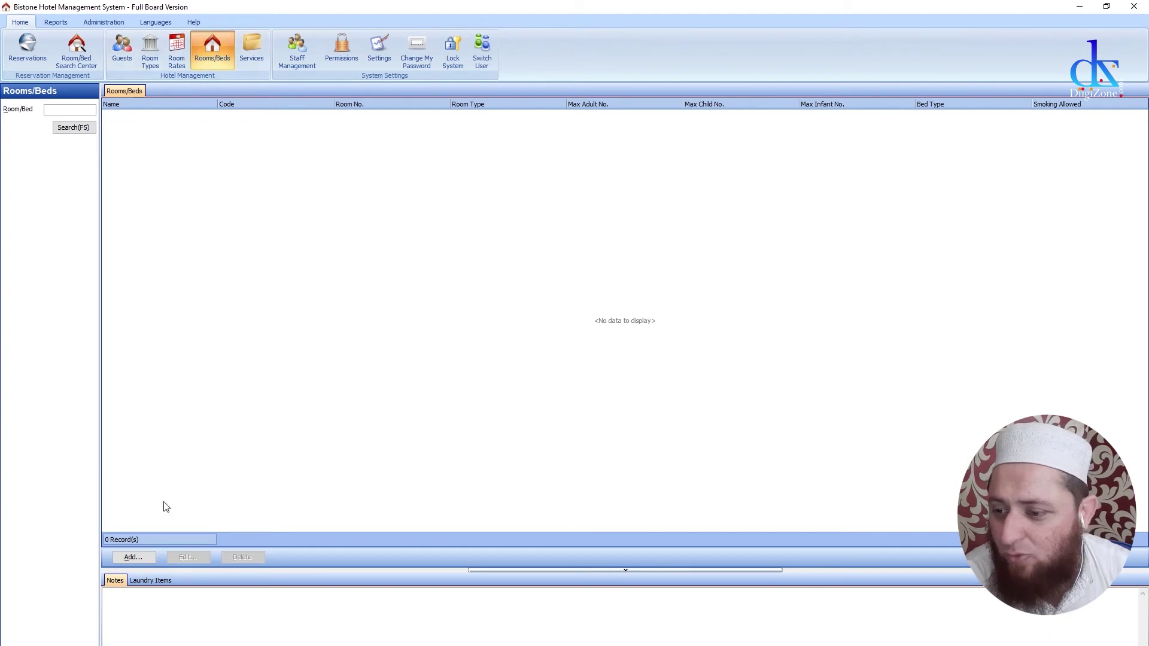
click(134, 557)
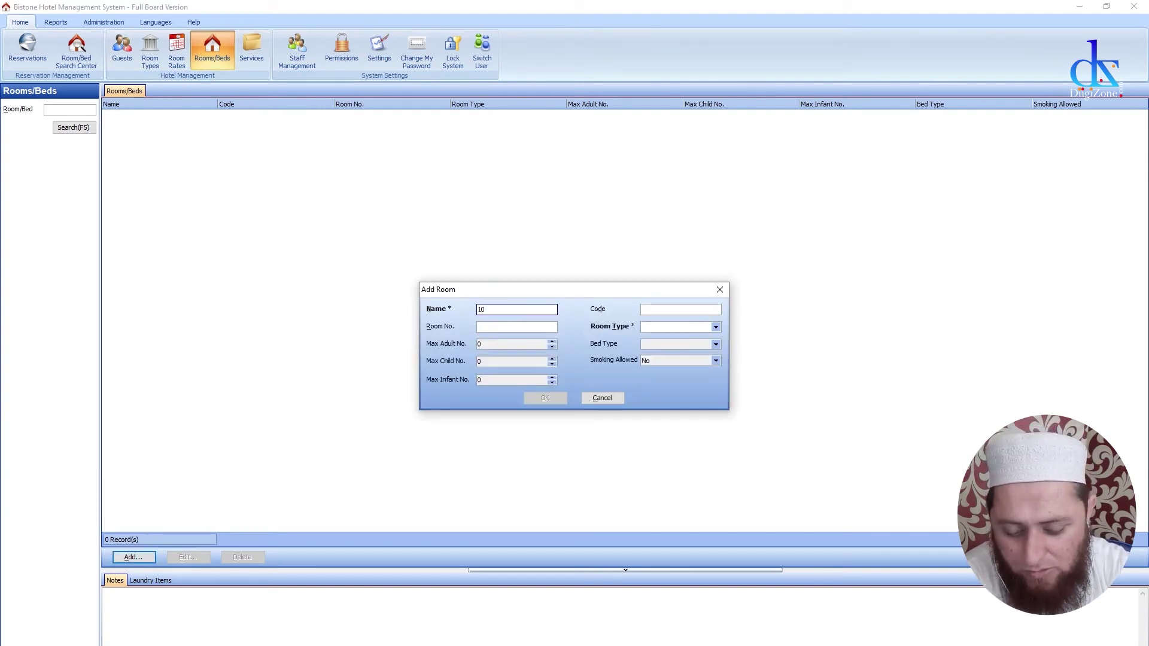
text(108)
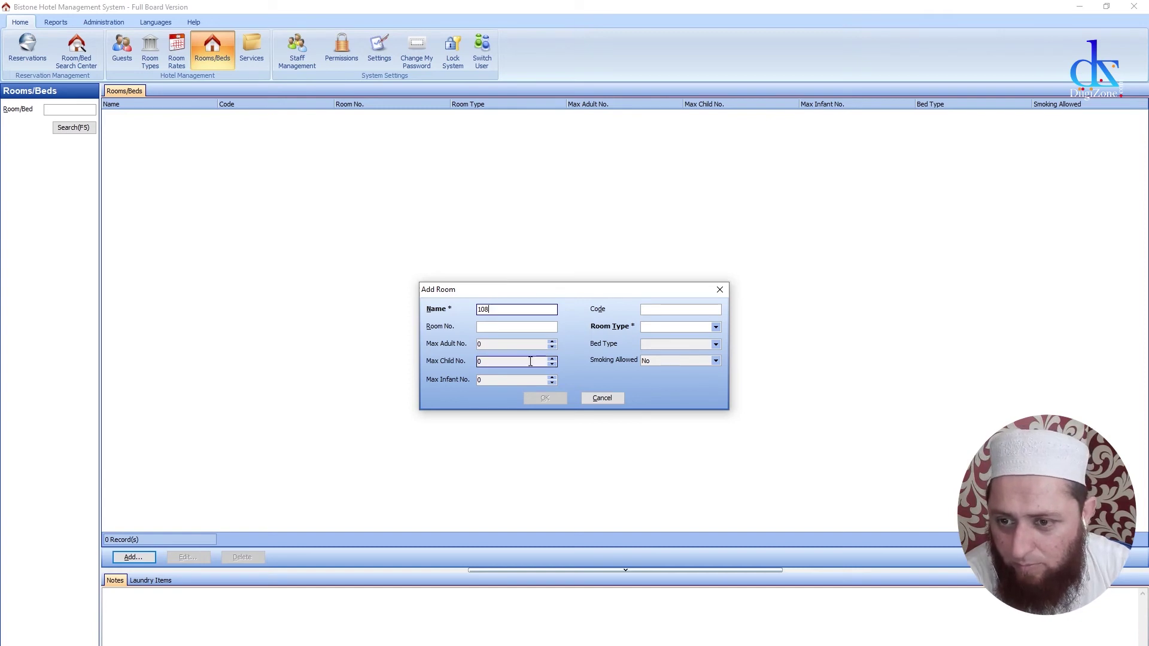
click(512, 329)
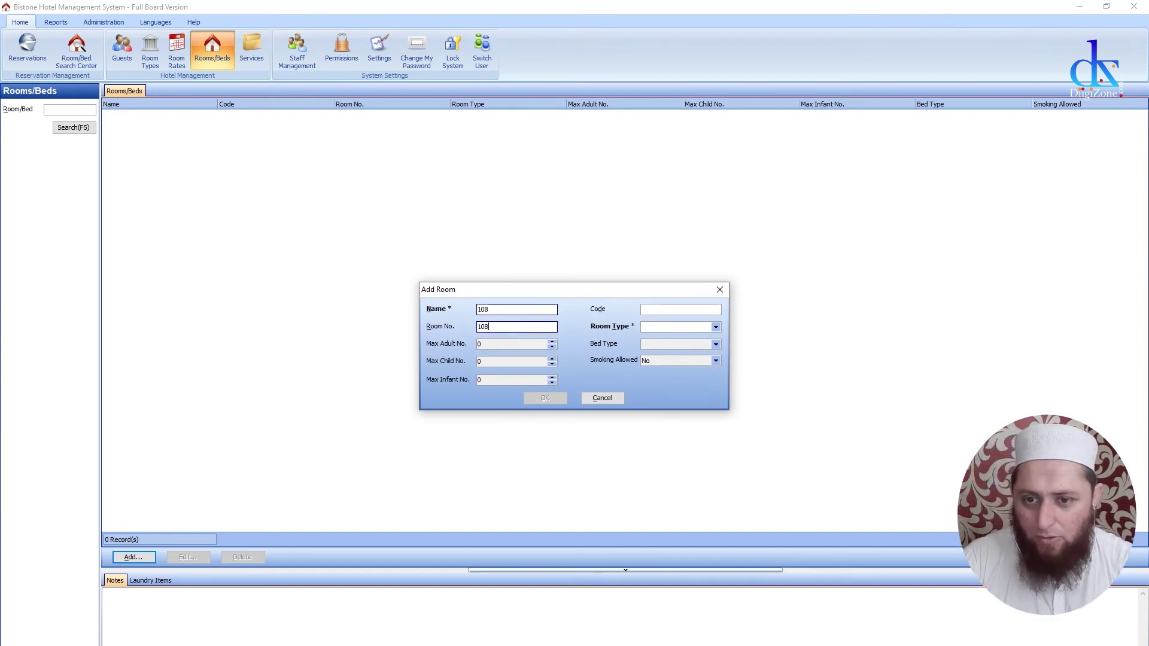
click(675, 328)
click(660, 346)
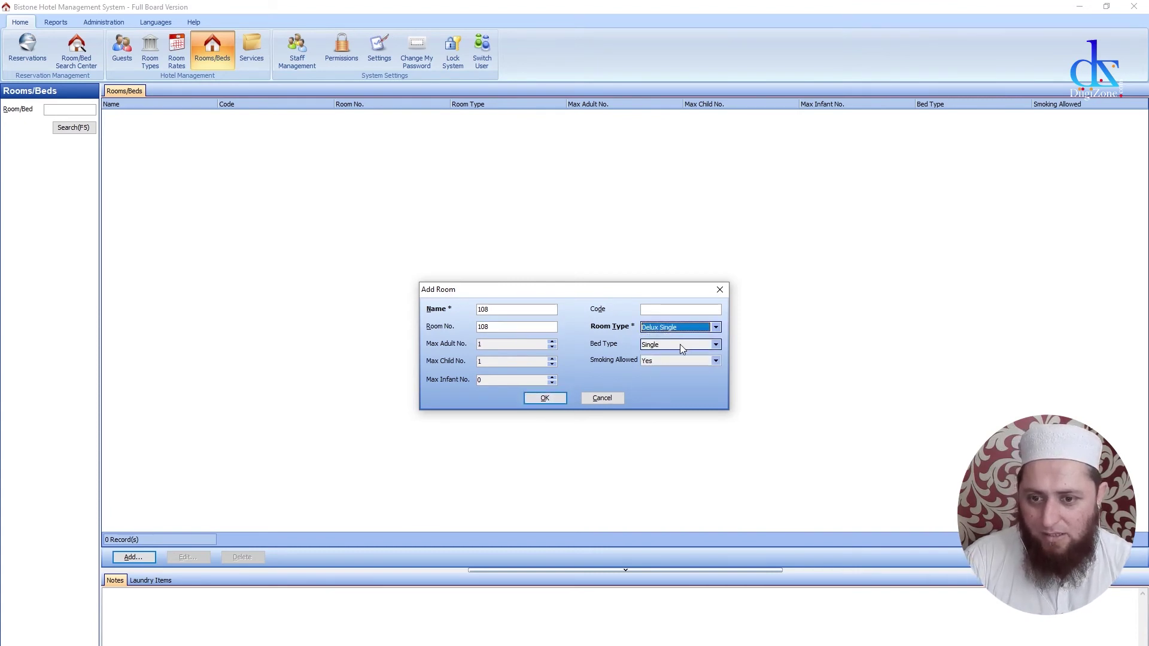
click(548, 397)
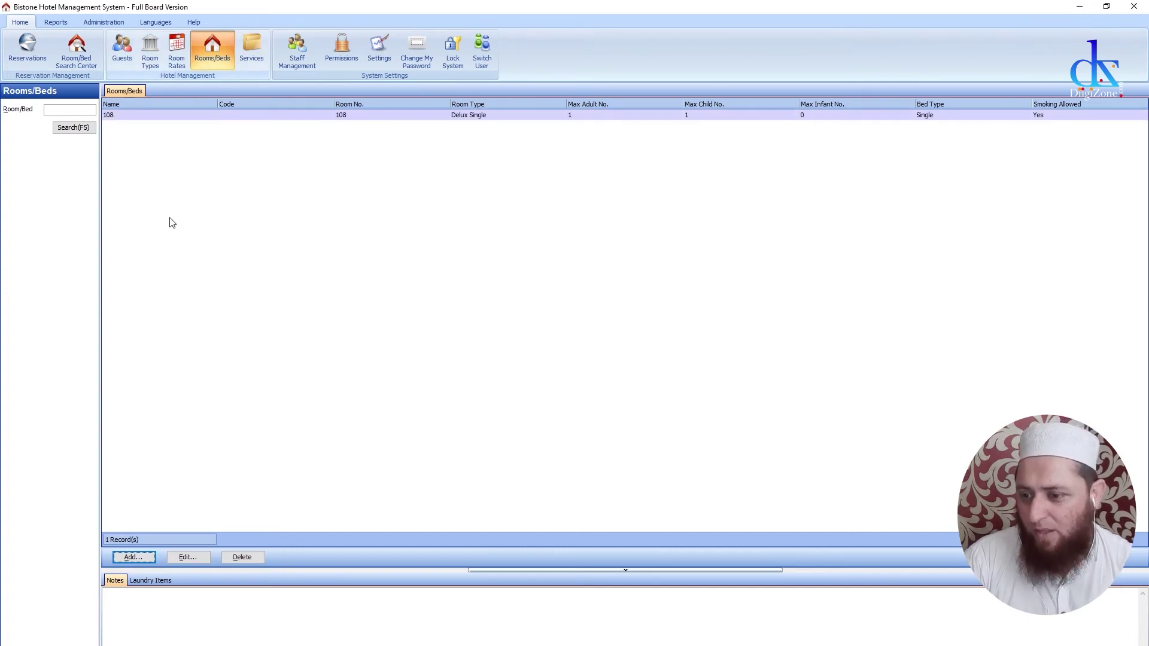
Add another room with name and room number 309, assign it the Delux Single room type, and save it
click(149, 563)
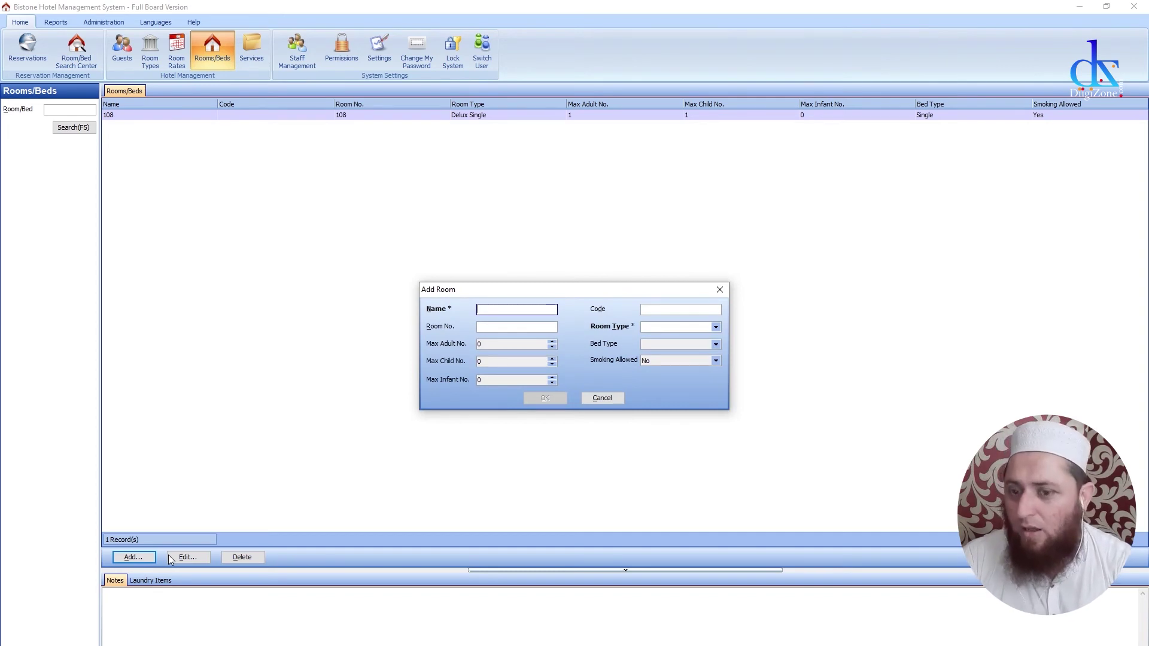
key(Tab)
key(Tab)
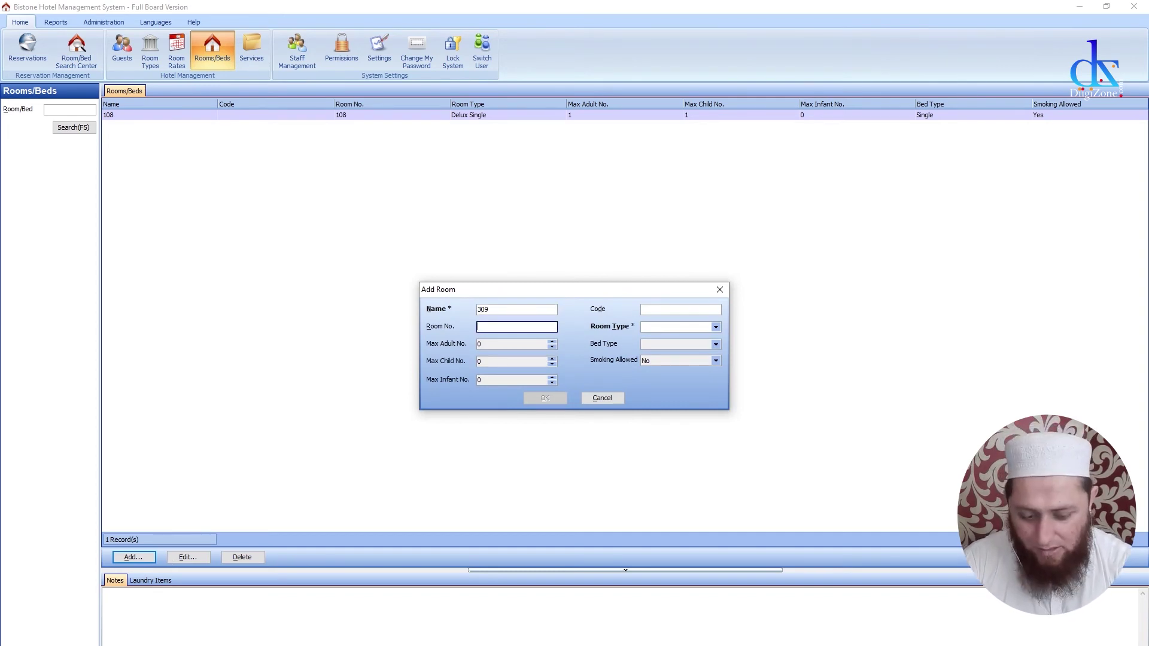
text(309)
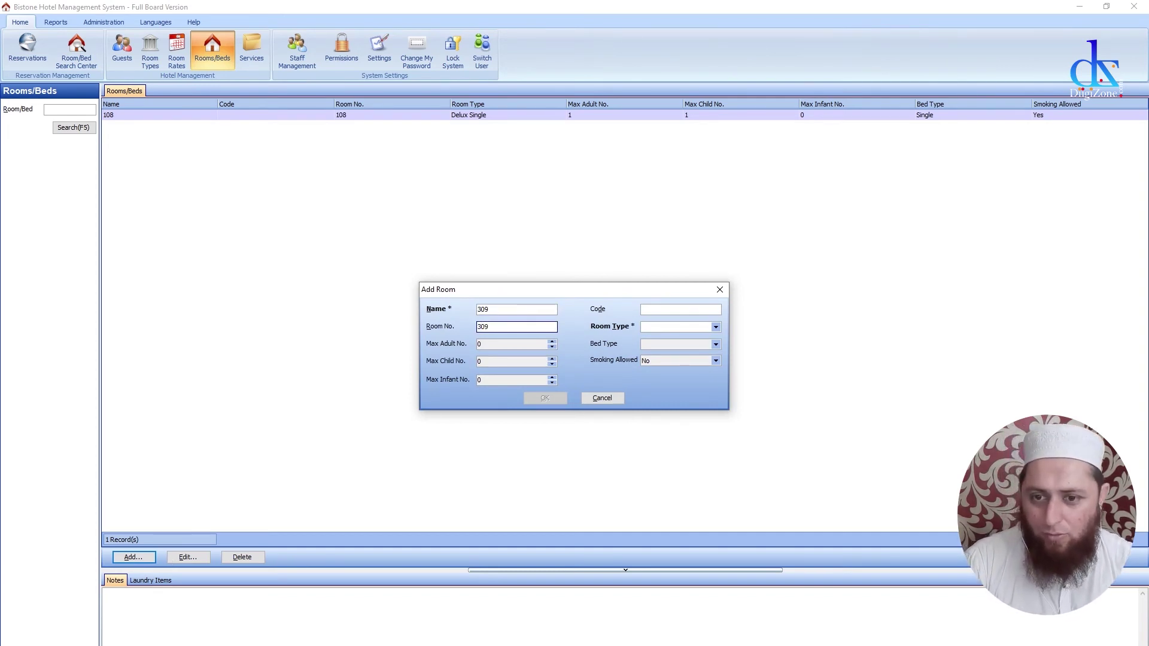
key(Tab)
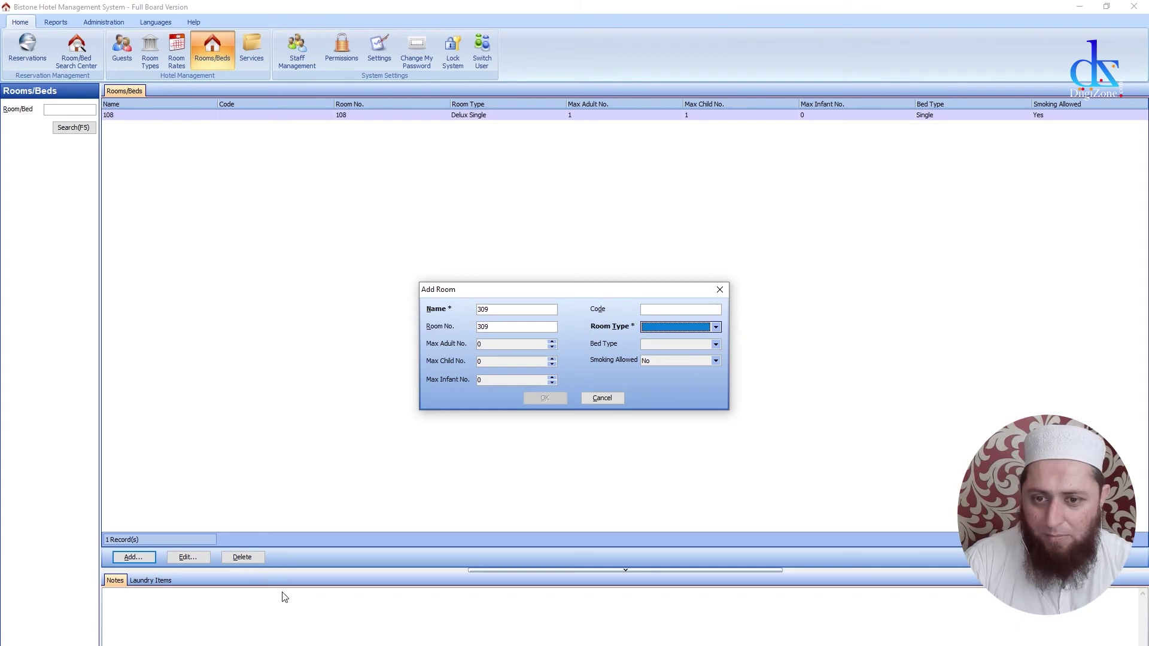
click(717, 330)
click(673, 351)
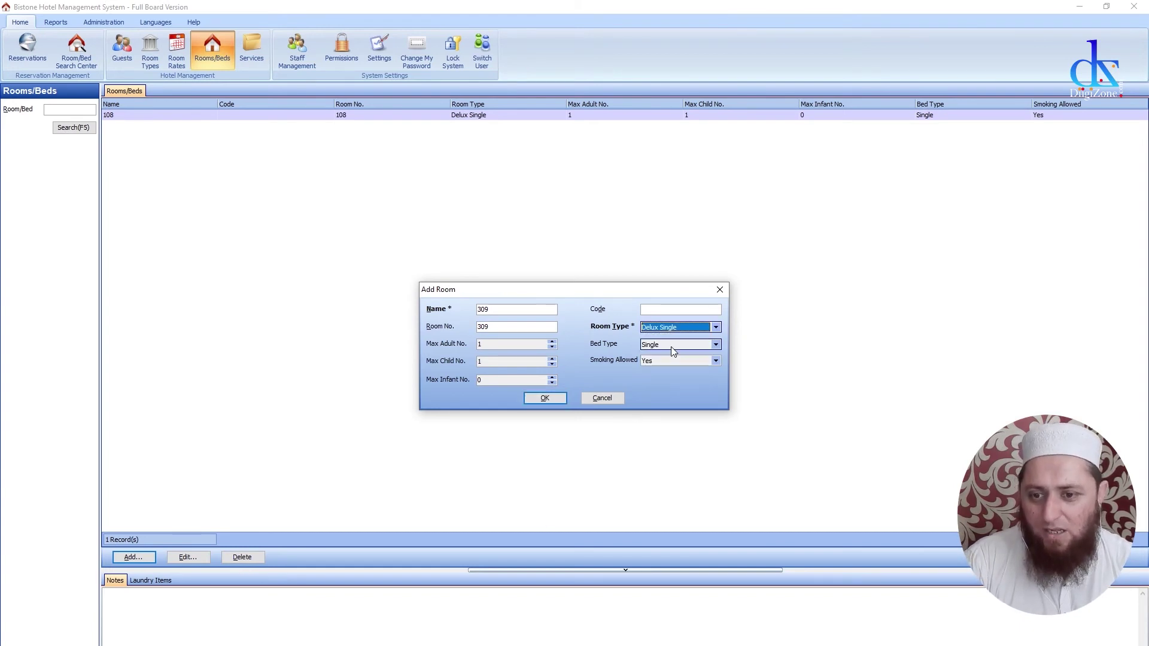
click(557, 400)
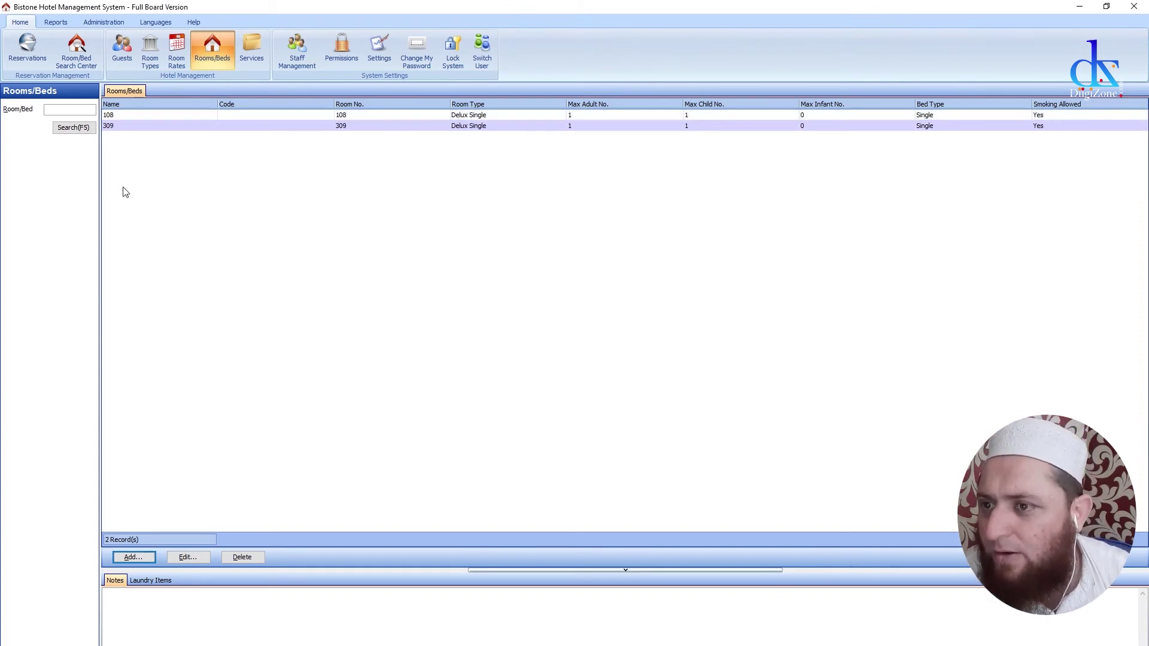
Start a new hotel service named "Laundary" with a rate of $100.00
click(247, 67)
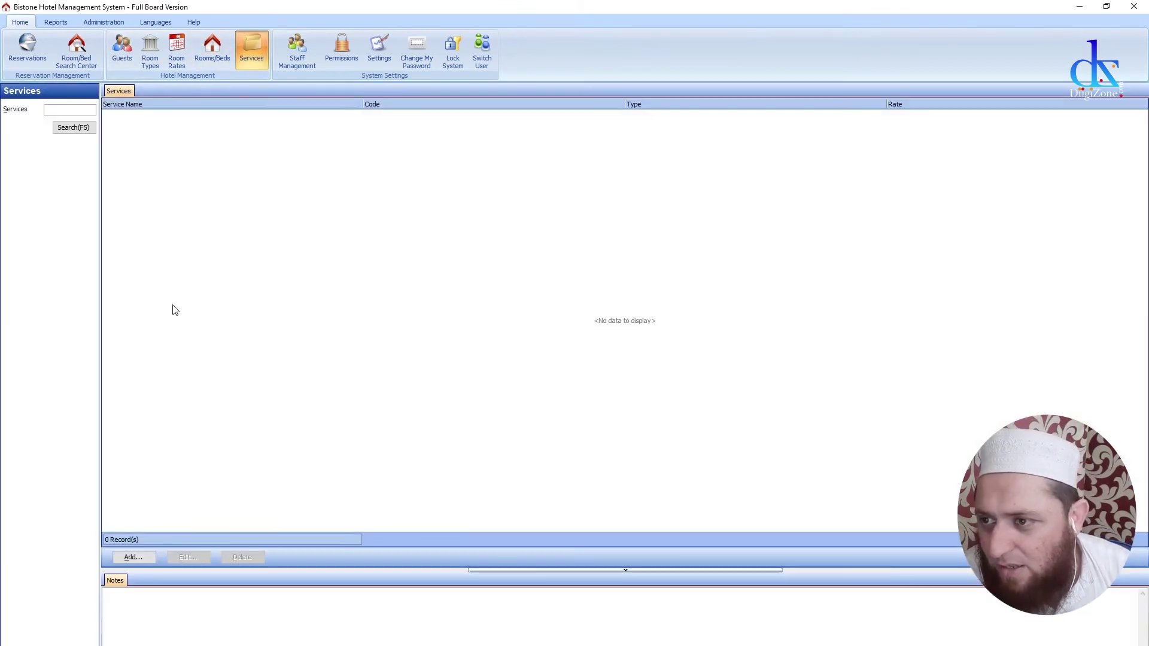
click(132, 557)
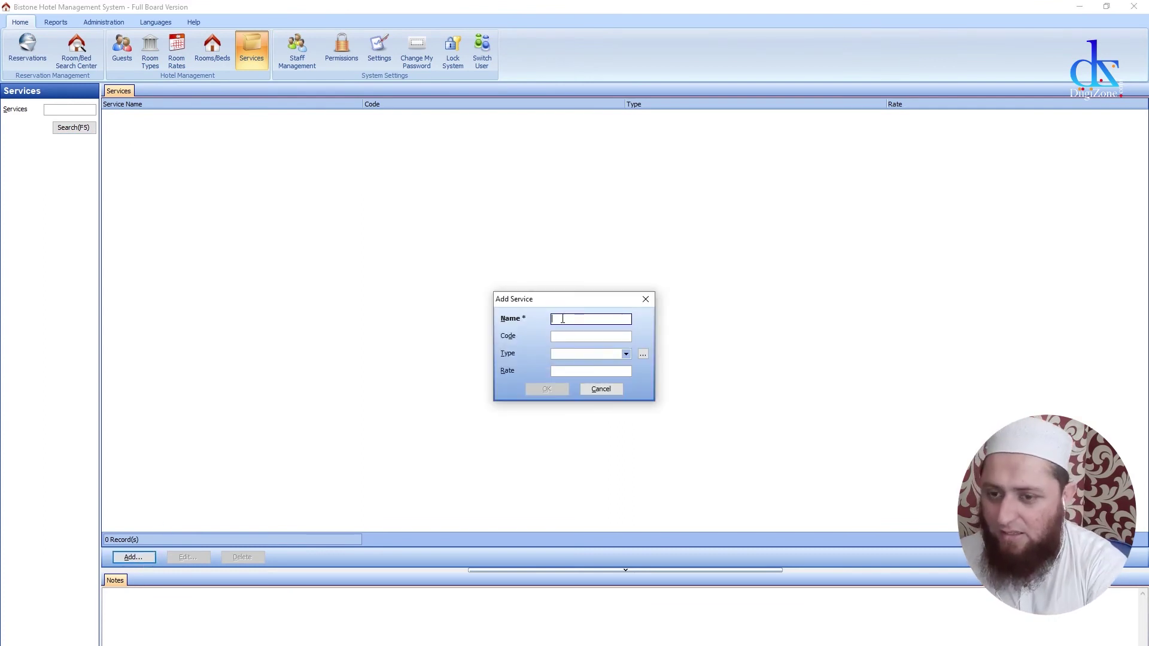
text(Laundary)
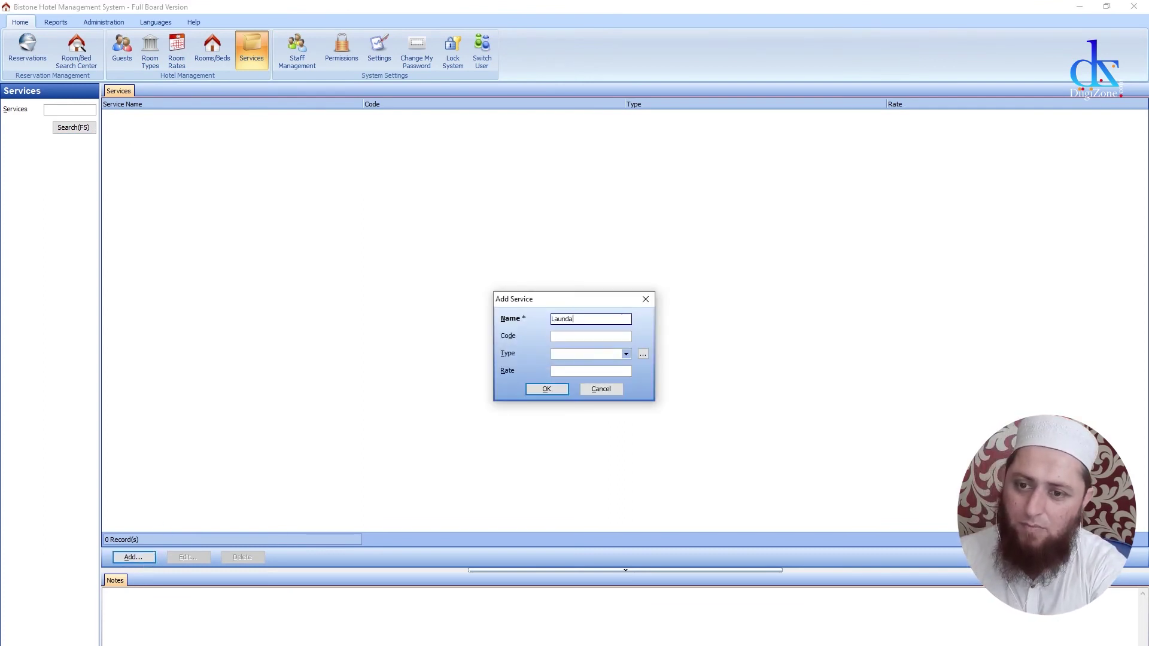
click(594, 371)
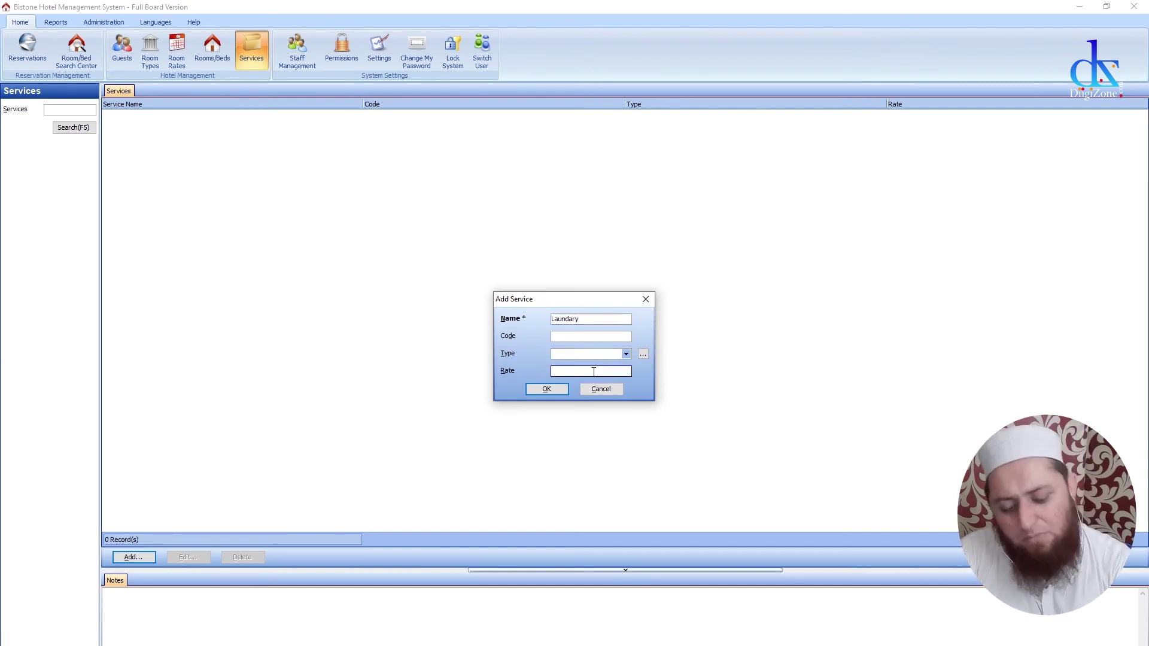
text(100)
Check the available service types for the Laundary service, and save the service without a type
click(625, 354)
click(626, 354)
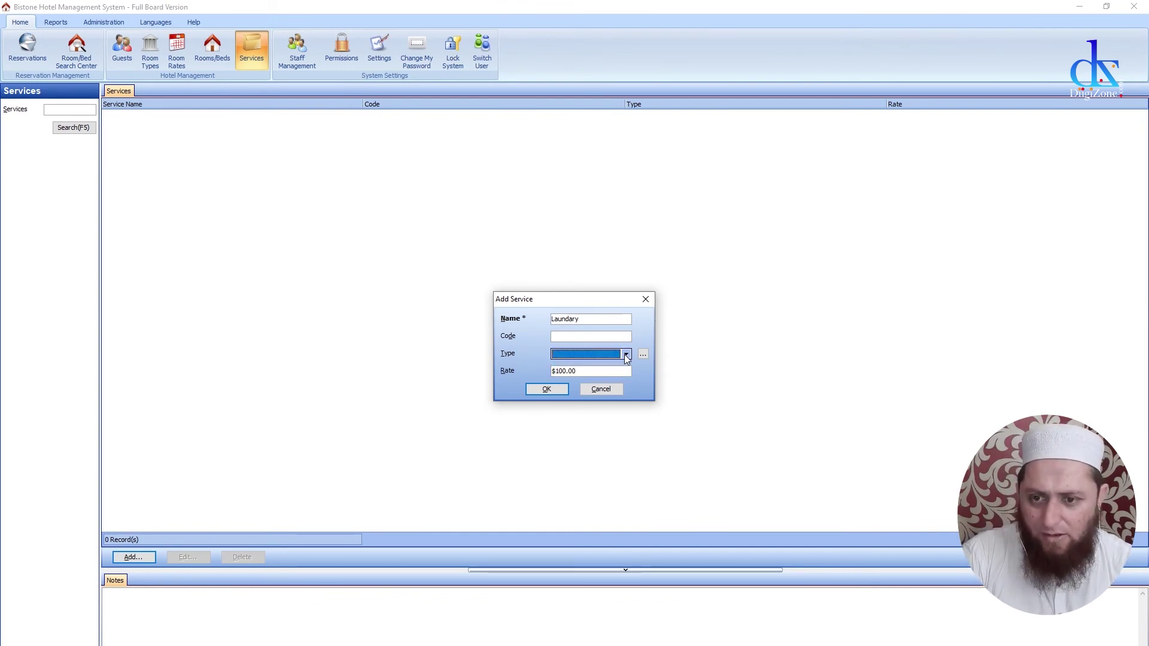
click(643, 356)
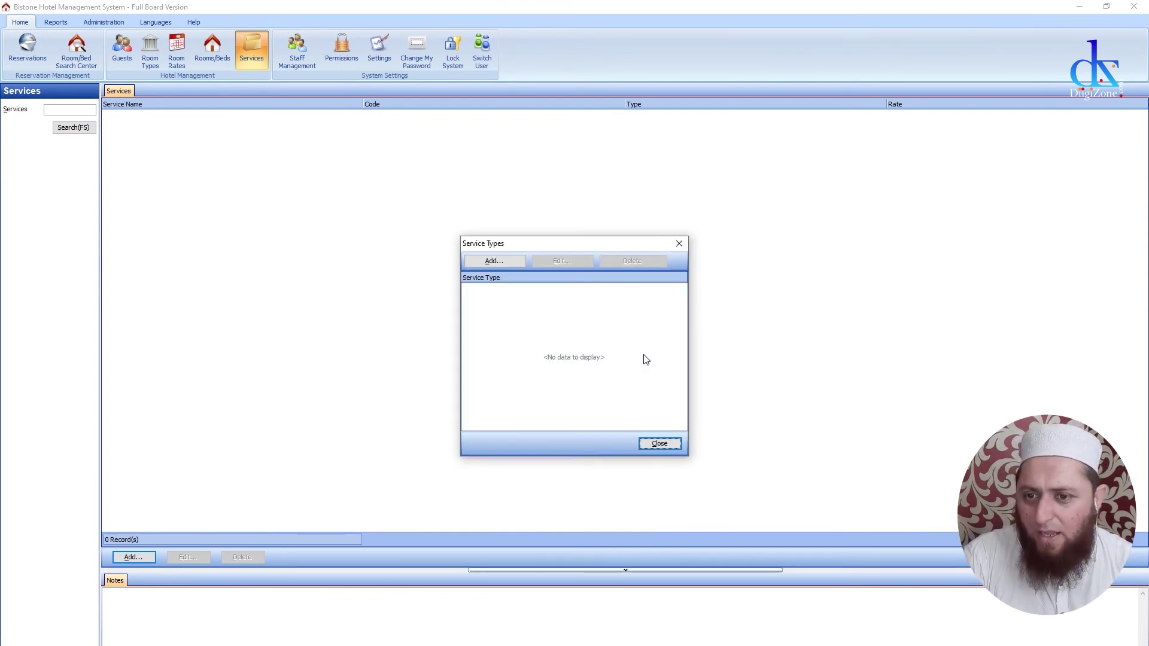
click(666, 443)
click(547, 389)
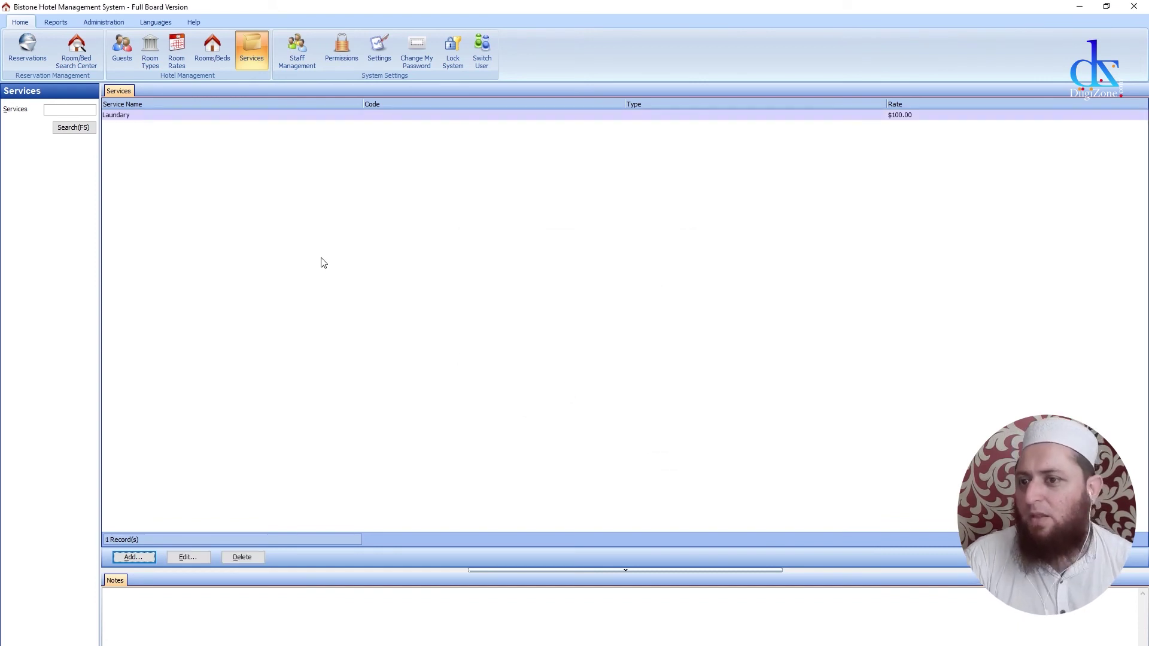